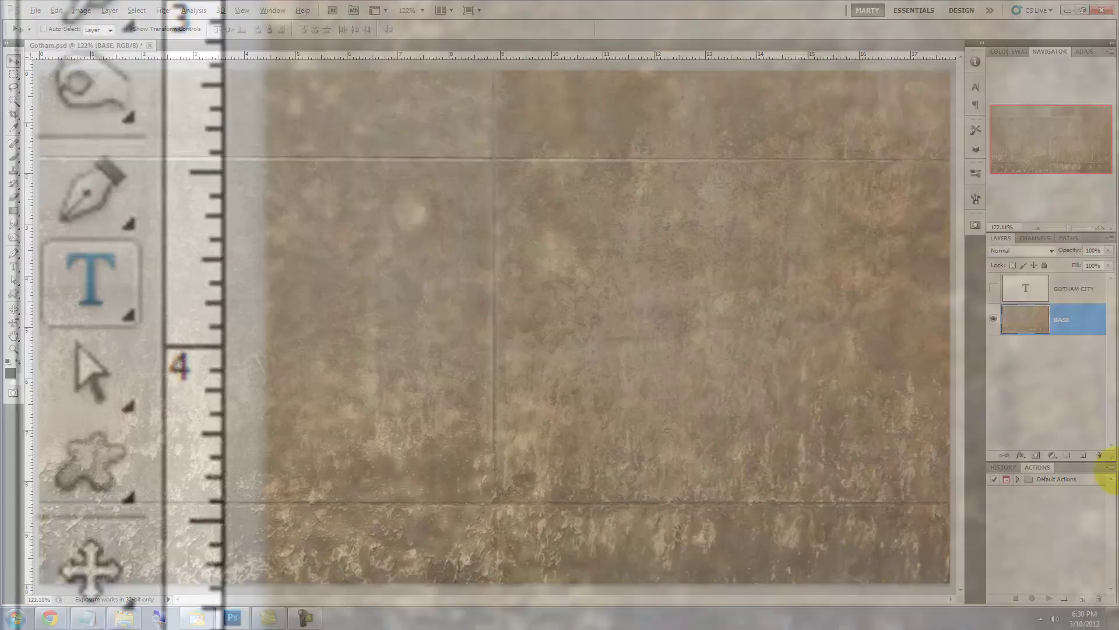
With the Type tool and Character panel up, hide the GOTHAM CITY layer to reveal the BASE wall.
left_click(13, 267)
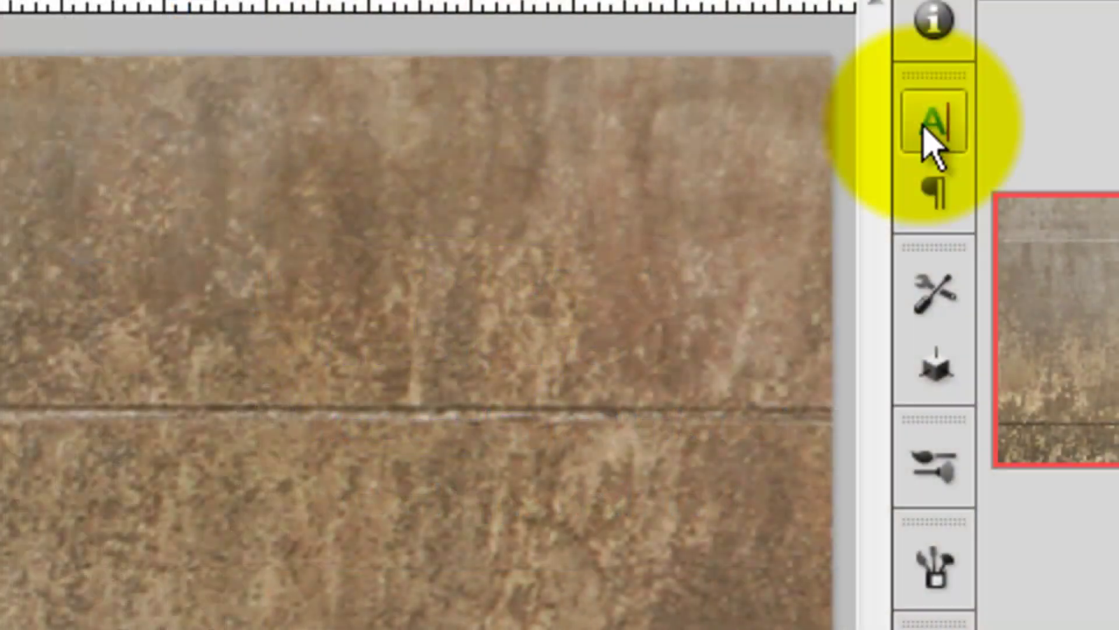
left_click(931, 140)
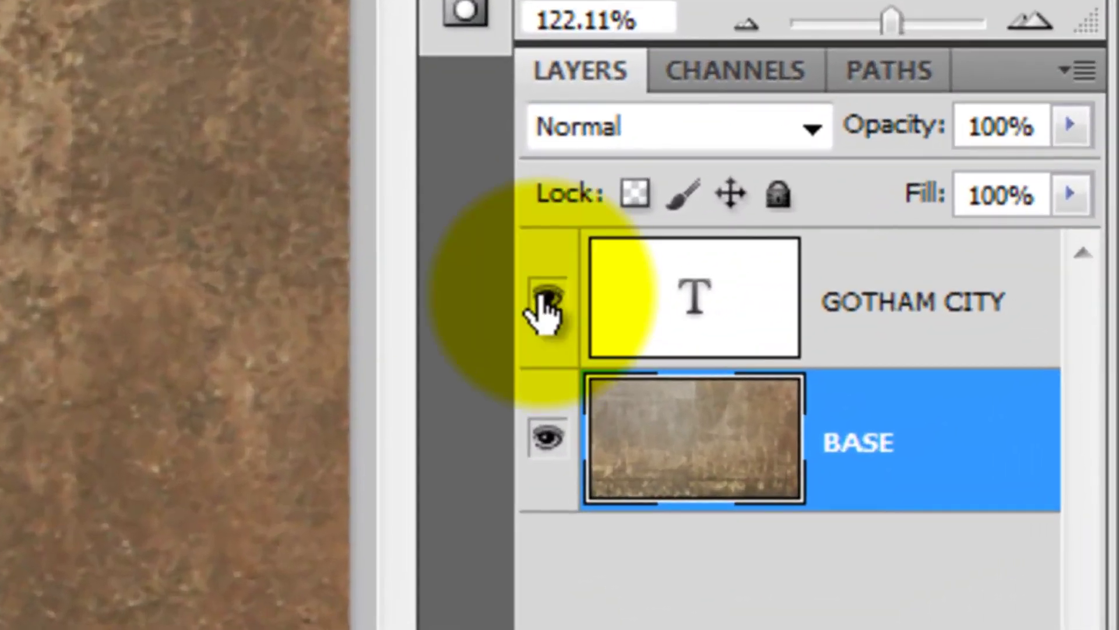
left_click(545, 306)
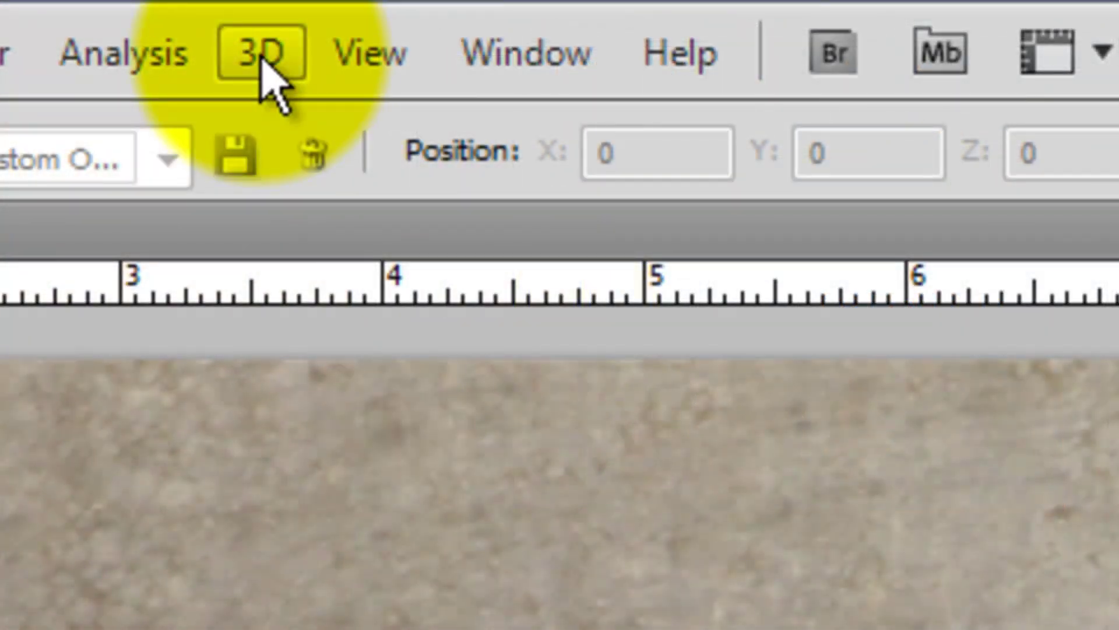
Convert the BASE wall layer into a 3D postcard and scale it up.
left_click(265, 61)
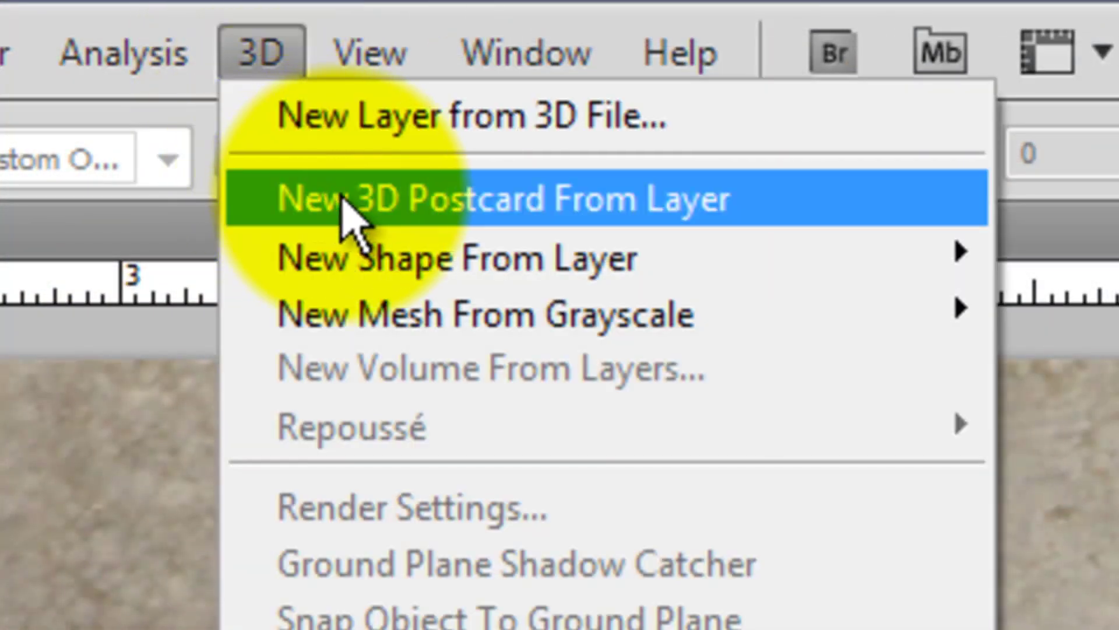
left_click(349, 201)
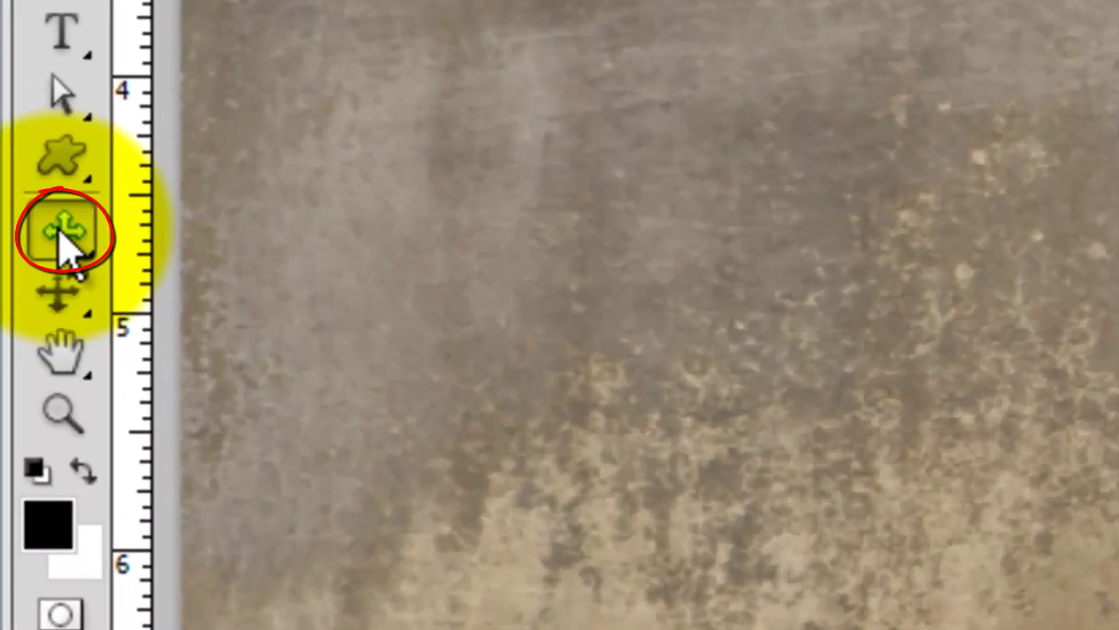
left_click_drag(60, 233, 306, 432)
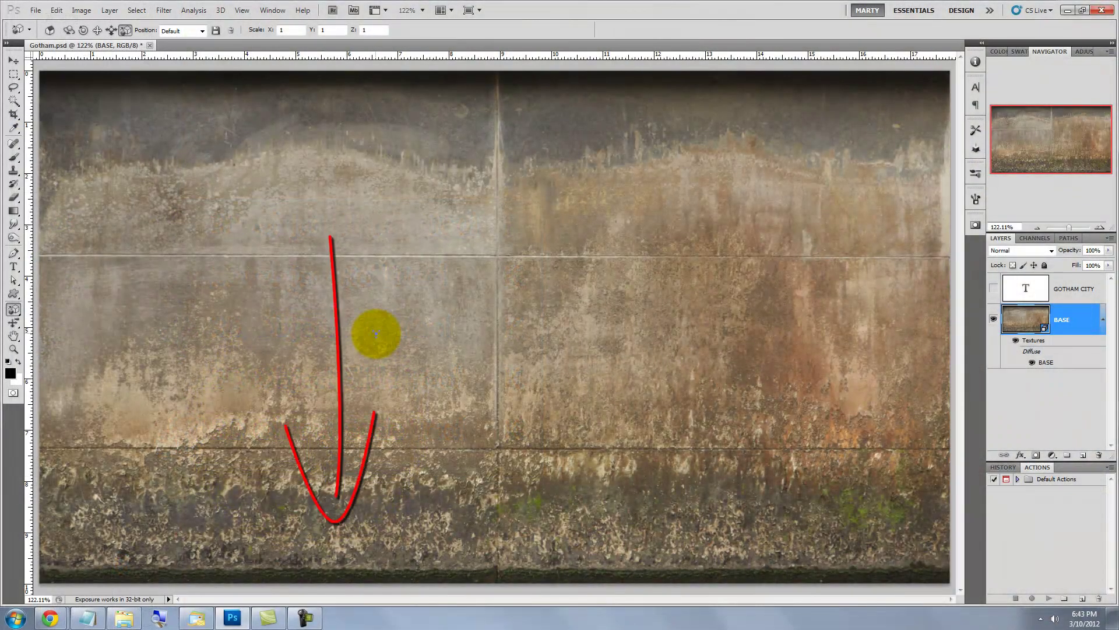
left_click_drag(376, 334, 388, 260)
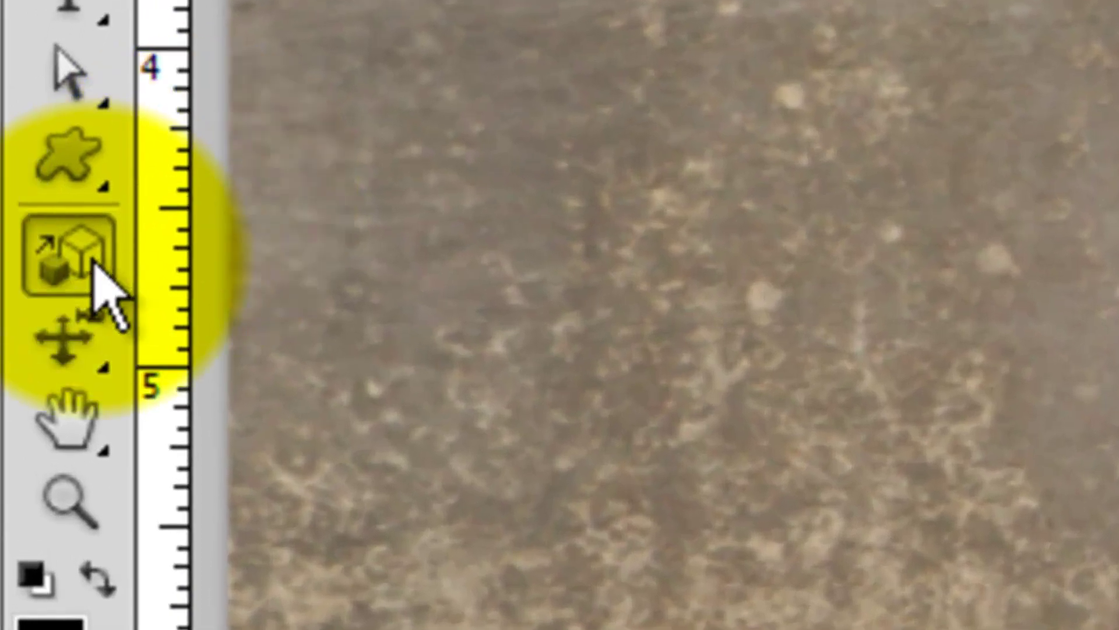
Pan the 3D wall upward so it fills the canvas.
left_click(20, 311)
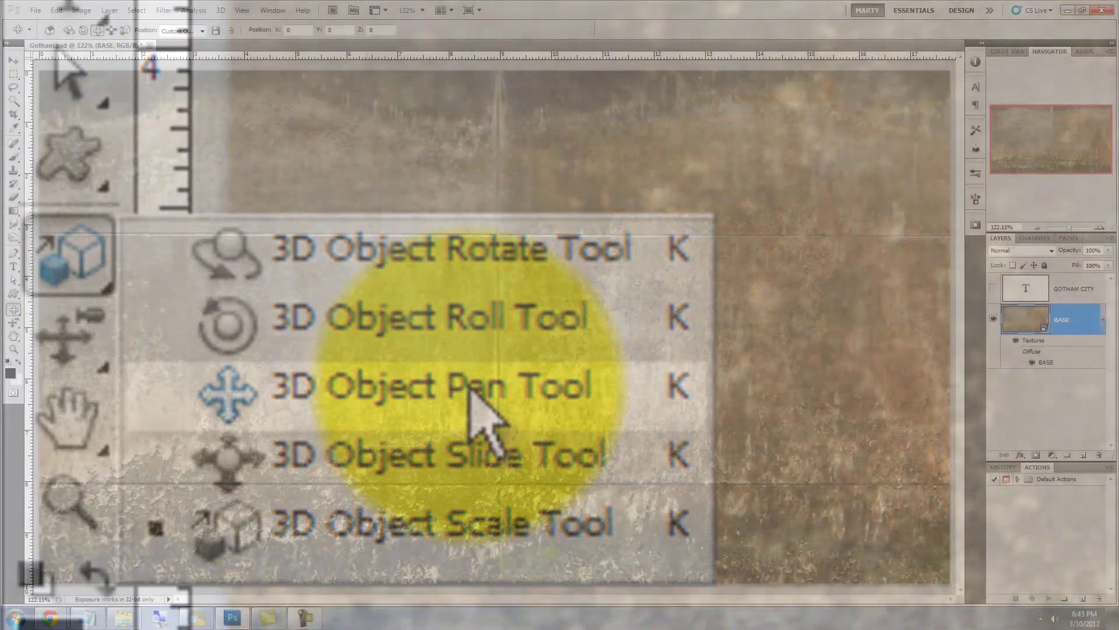
left_click(472, 388)
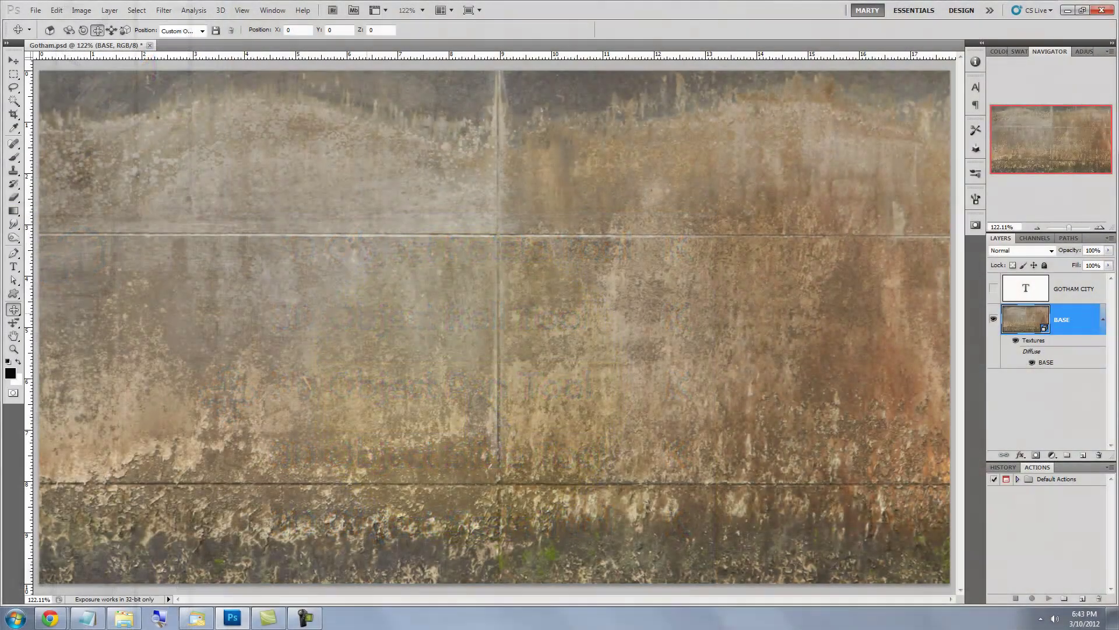
left_click_drag(367, 313, 365, 288)
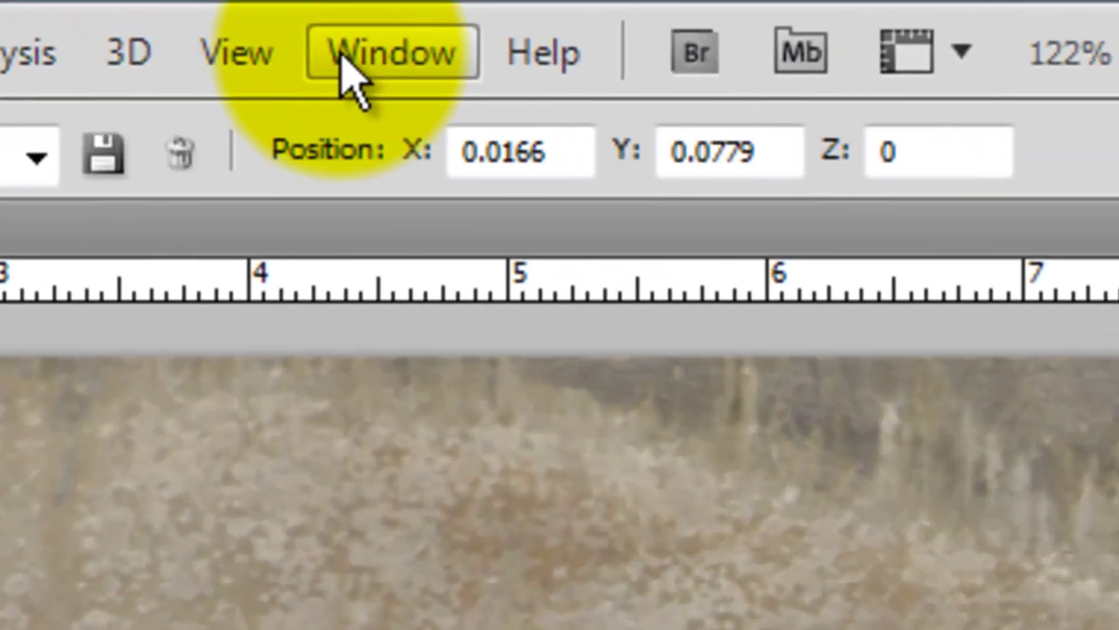
Show the 3D panel's Materials view and expand the preset materials picker with its options menu.
left_click(343, 55)
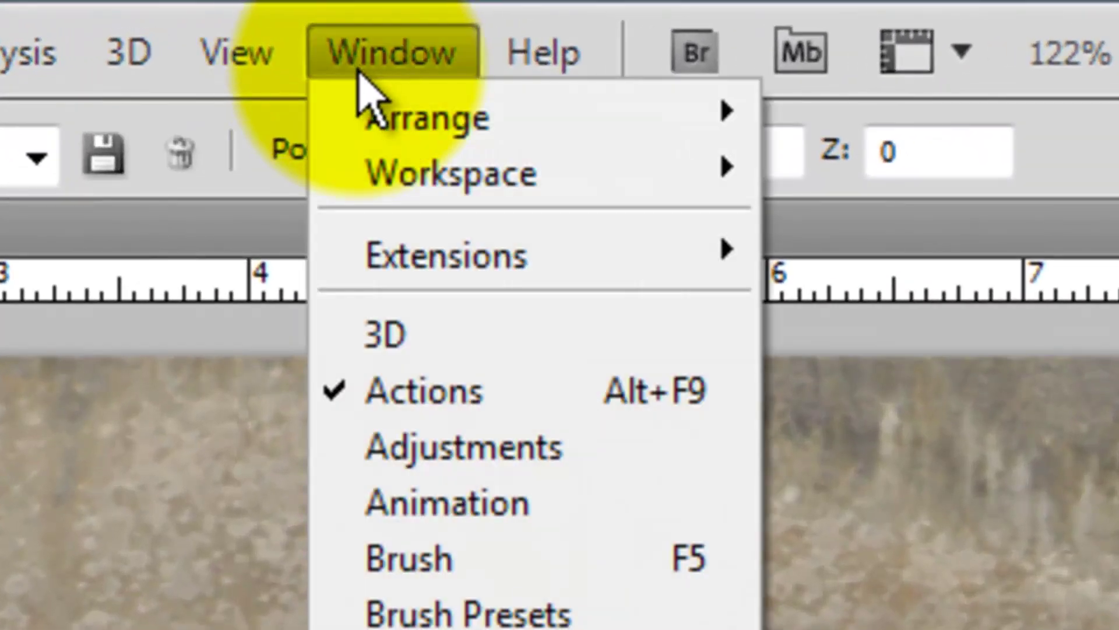
left_click(404, 337)
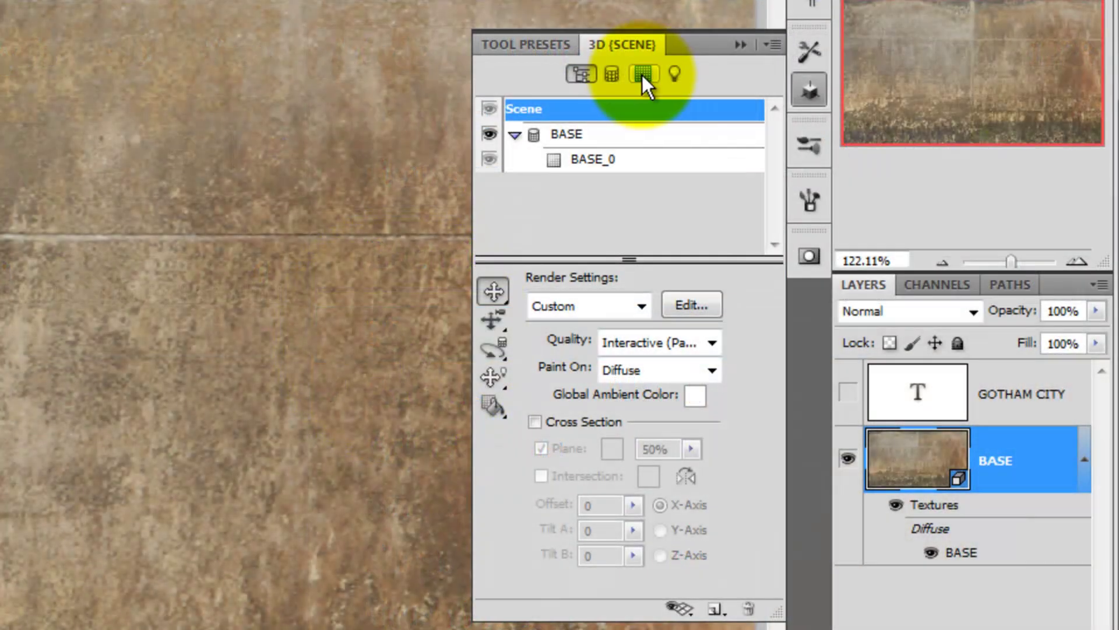
left_click(644, 75)
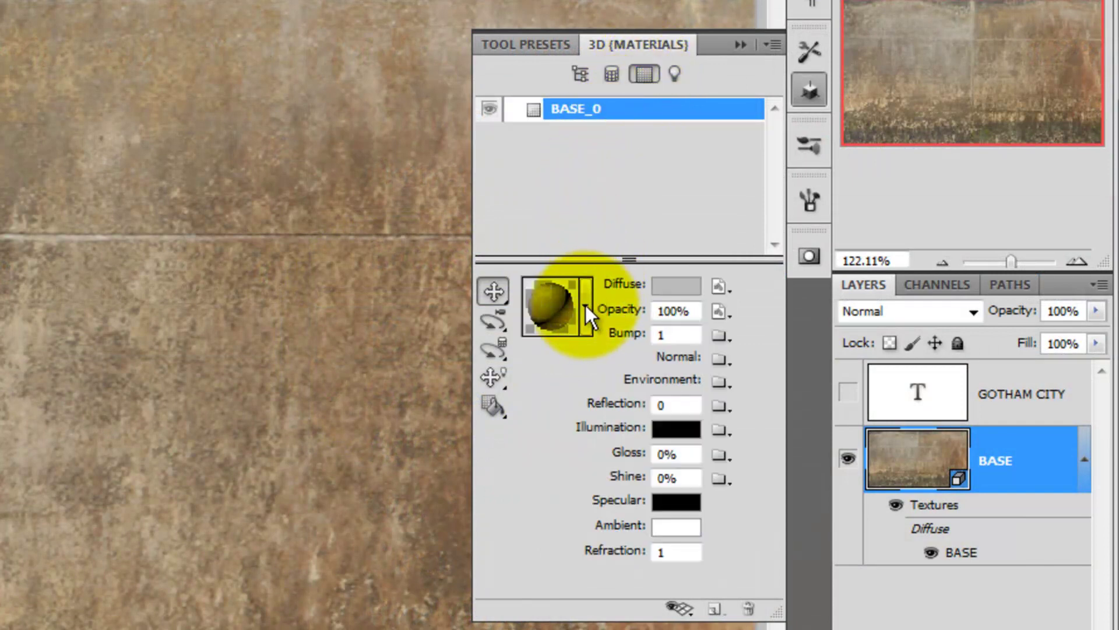
left_click(587, 307)
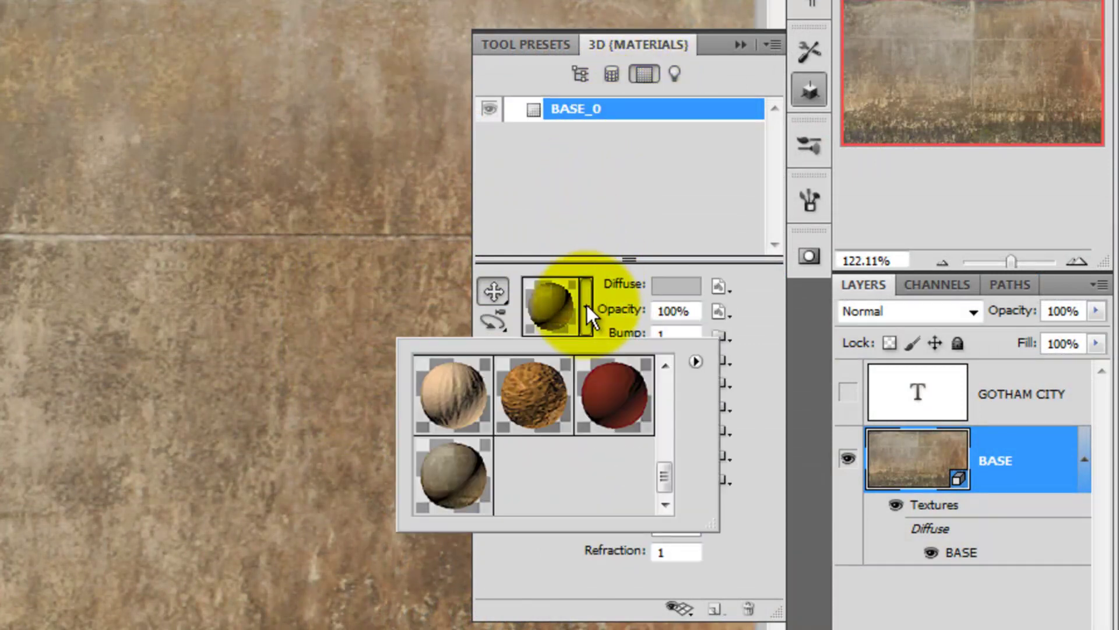
left_click(696, 361)
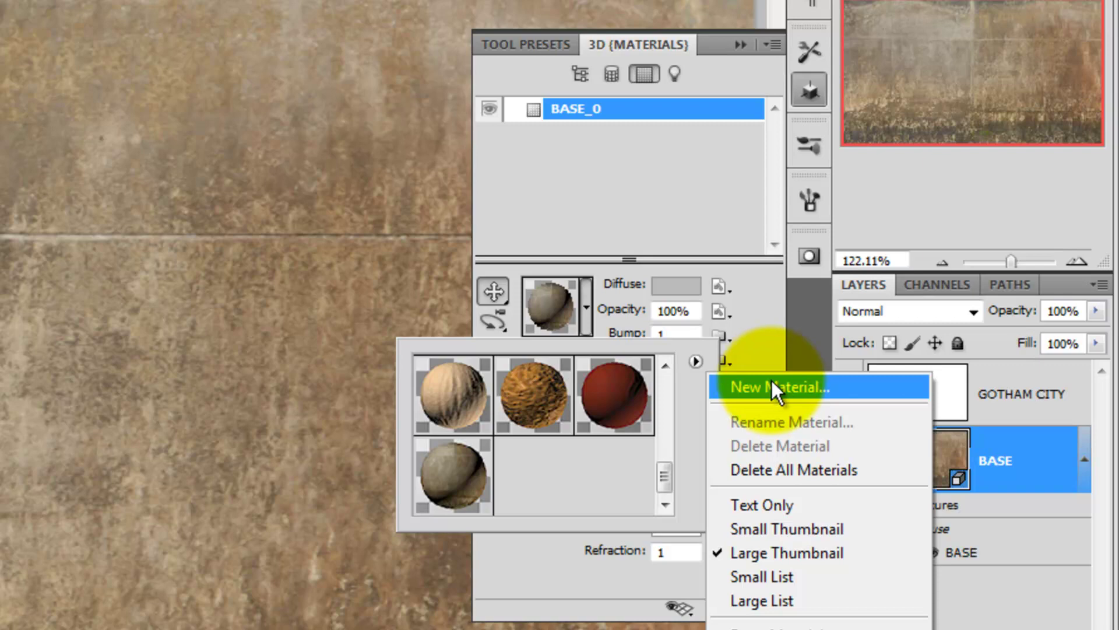
Close the material picker, then make the GOTHAM CITY text layer visible and selected.
left_click(700, 356)
left_click(781, 396)
left_click(847, 392)
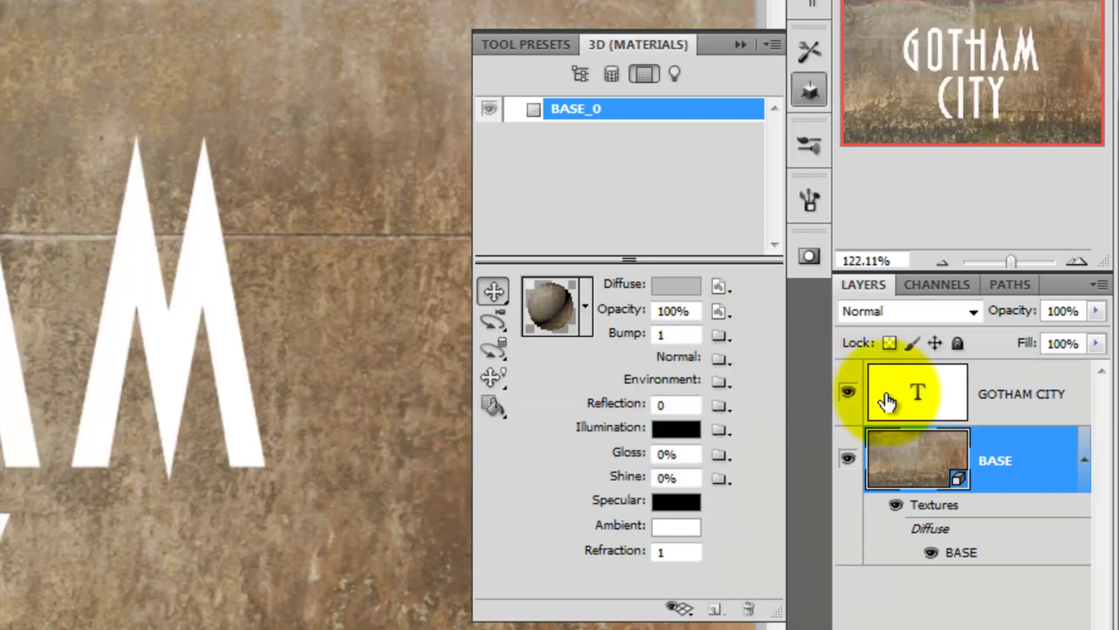
left_click(914, 398)
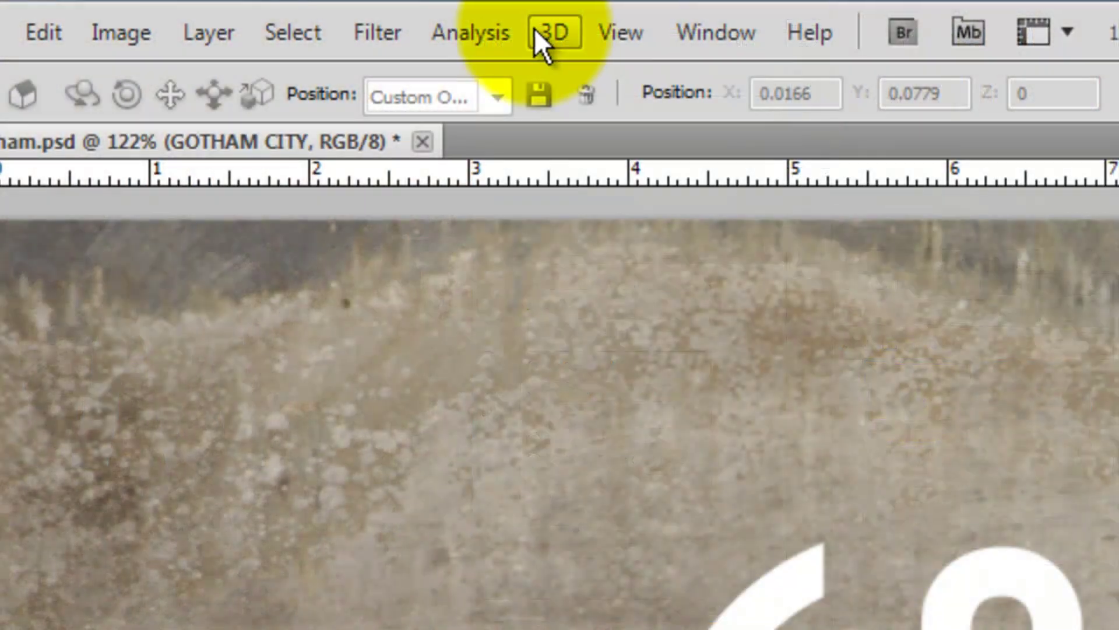
Extrude the GOTHAM CITY text with Repoussé, rasterizing it, at Extrude Depth .5 and front view.
left_click(553, 33)
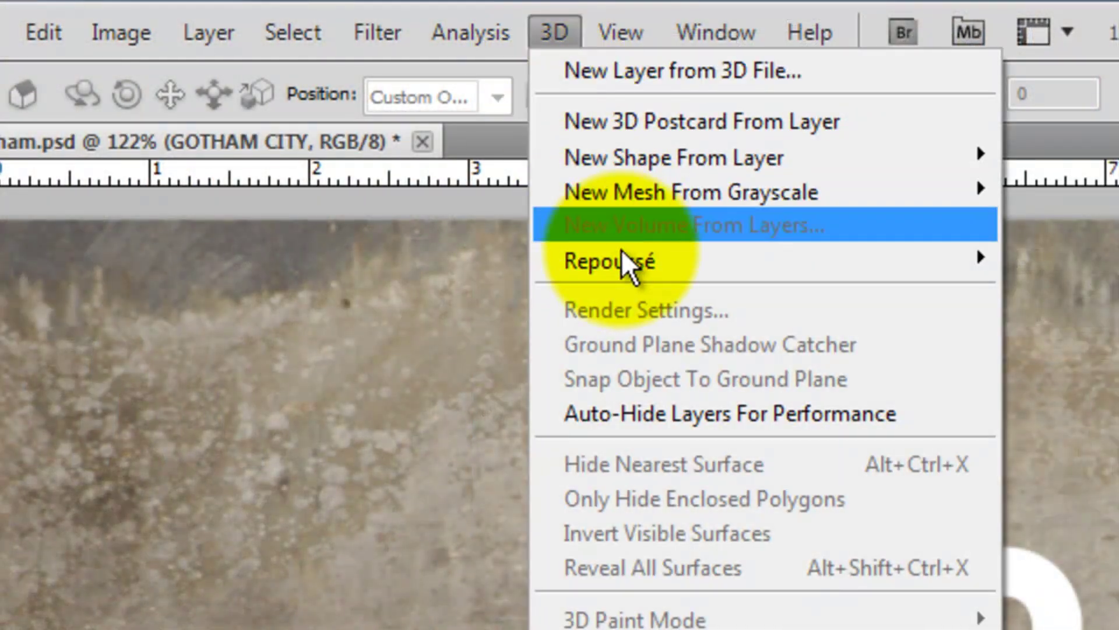
mouse_move(622, 257)
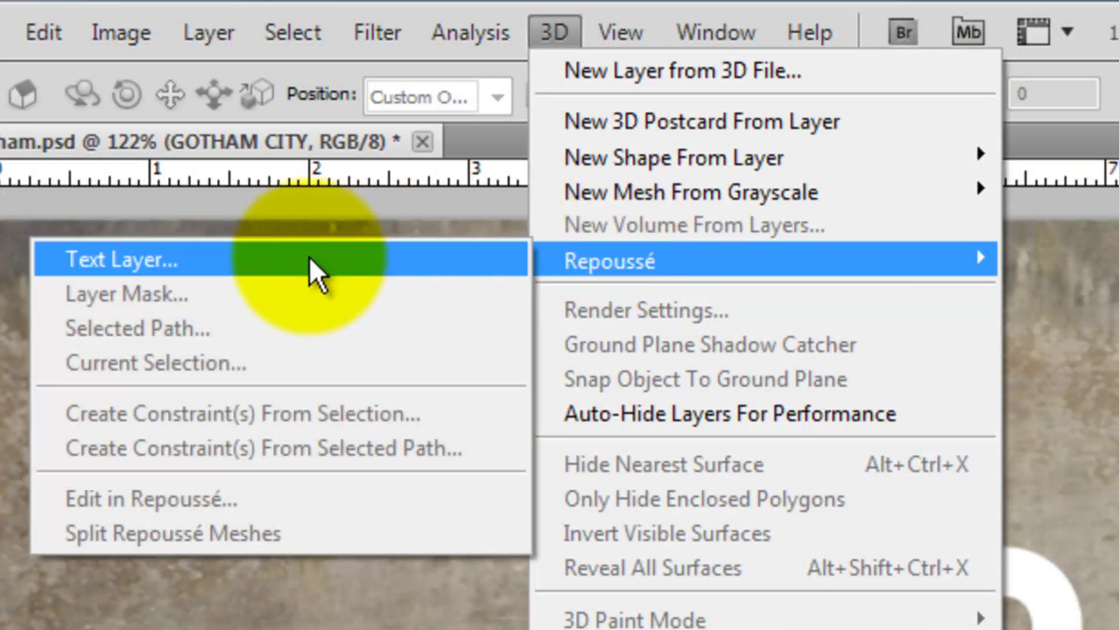
left_click(309, 259)
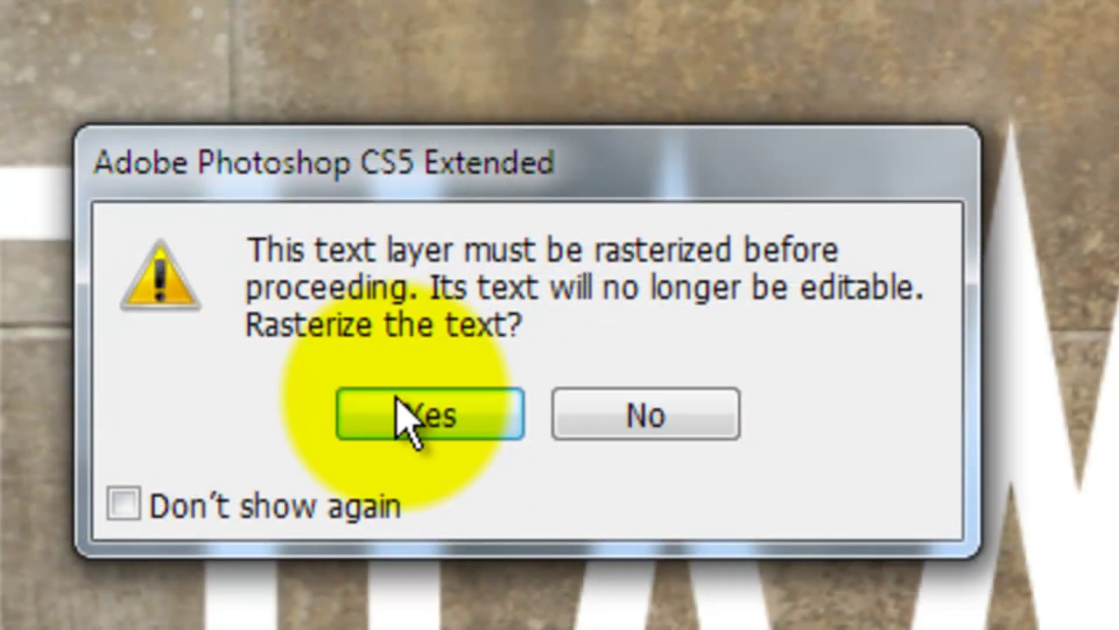
left_click(408, 414)
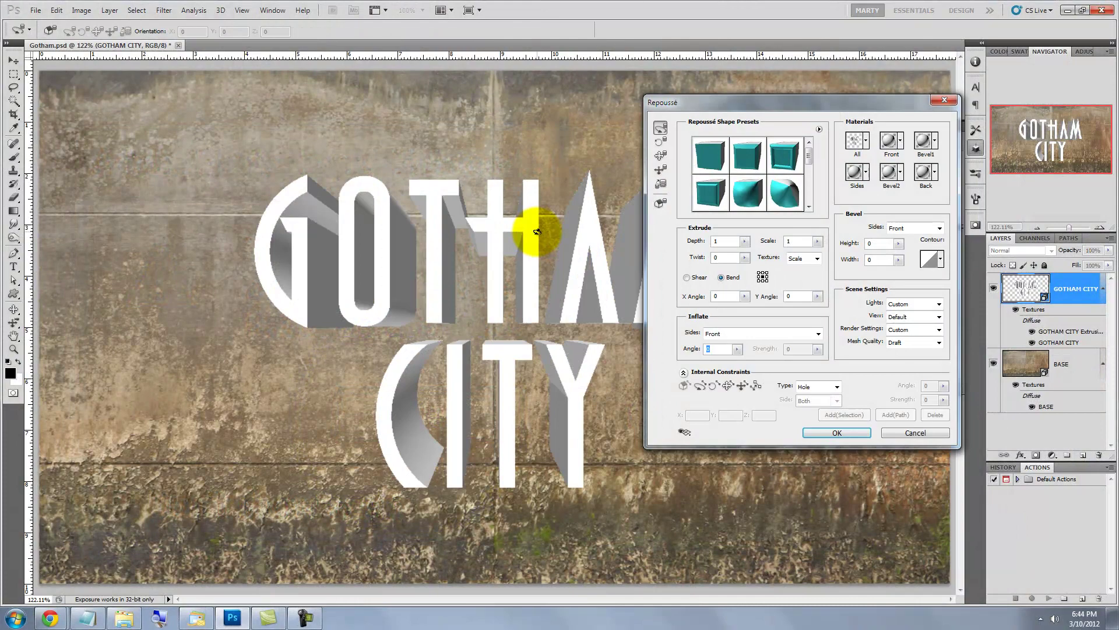
left_click_drag(536, 230, 622, 305)
left_click(696, 240)
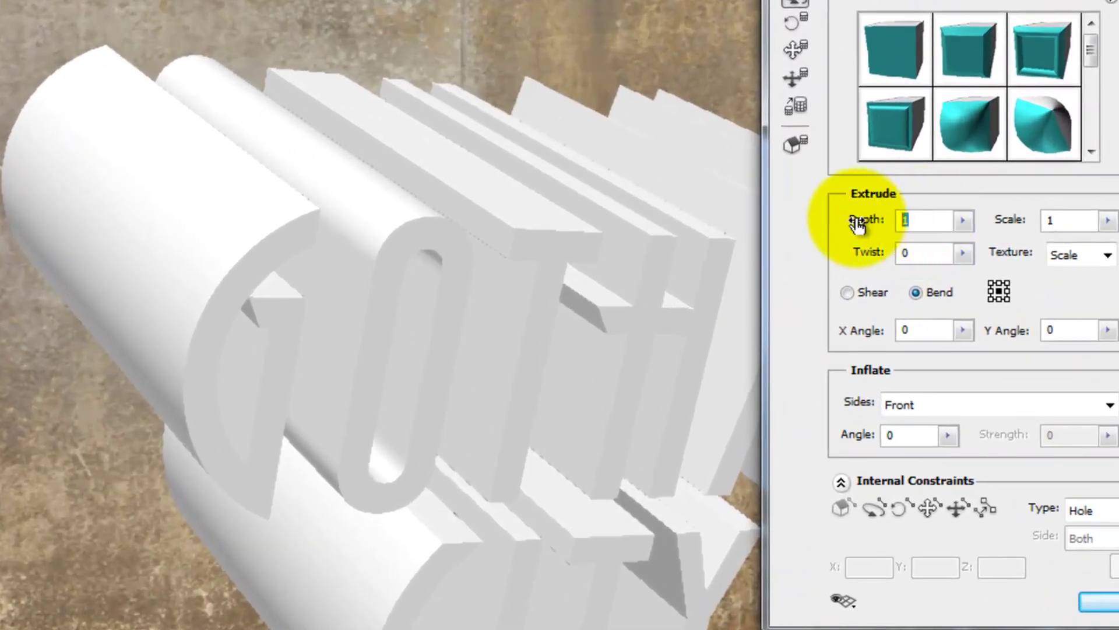
type(".")
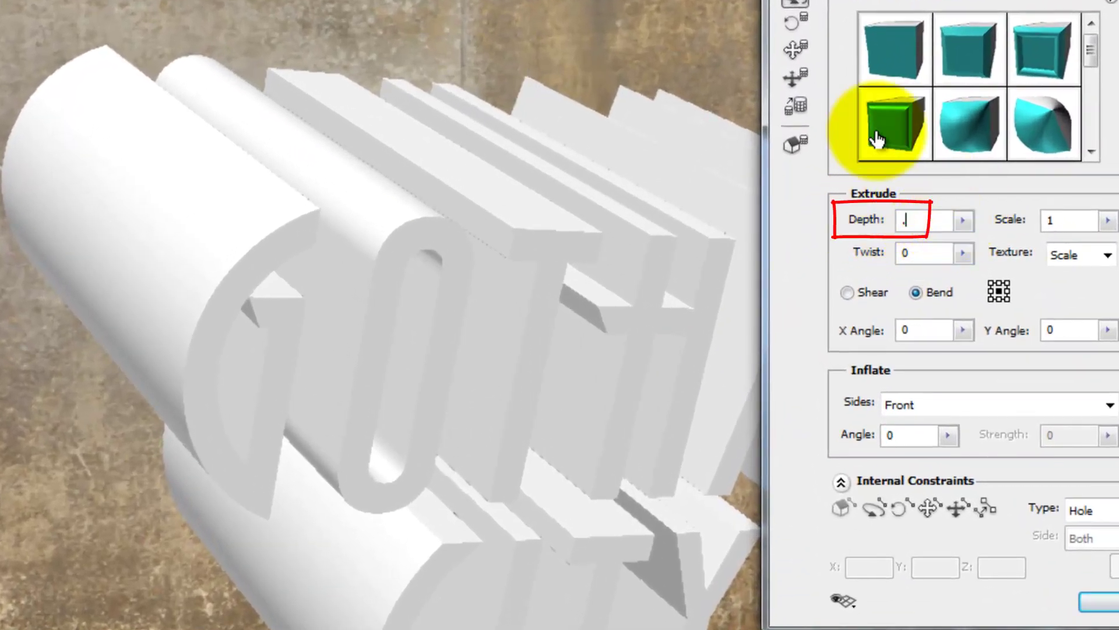
type("5")
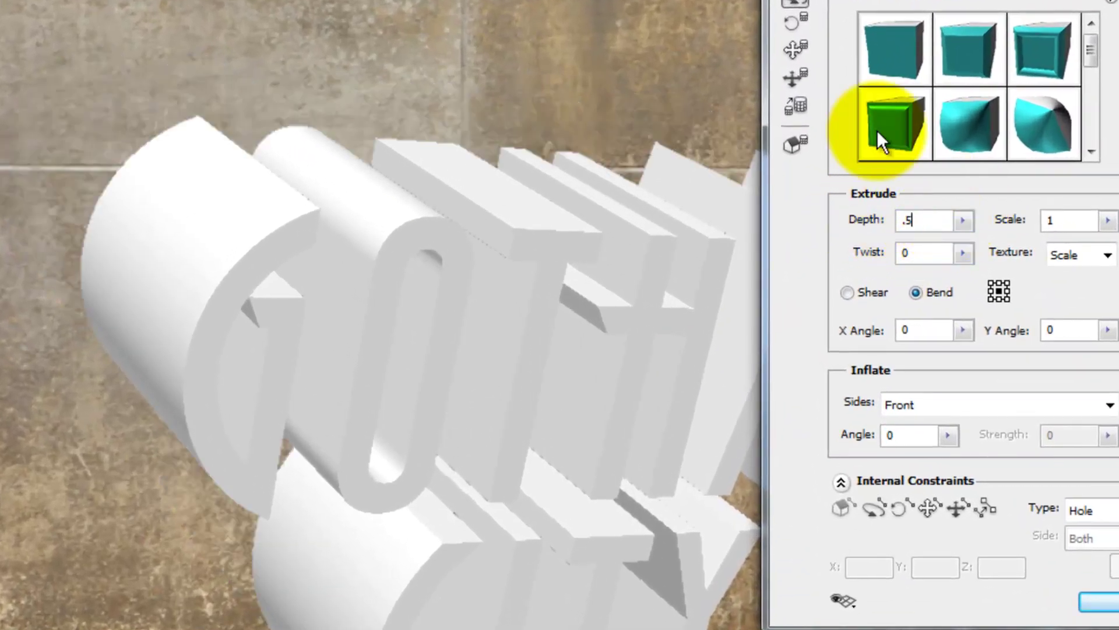
left_click(792, 143)
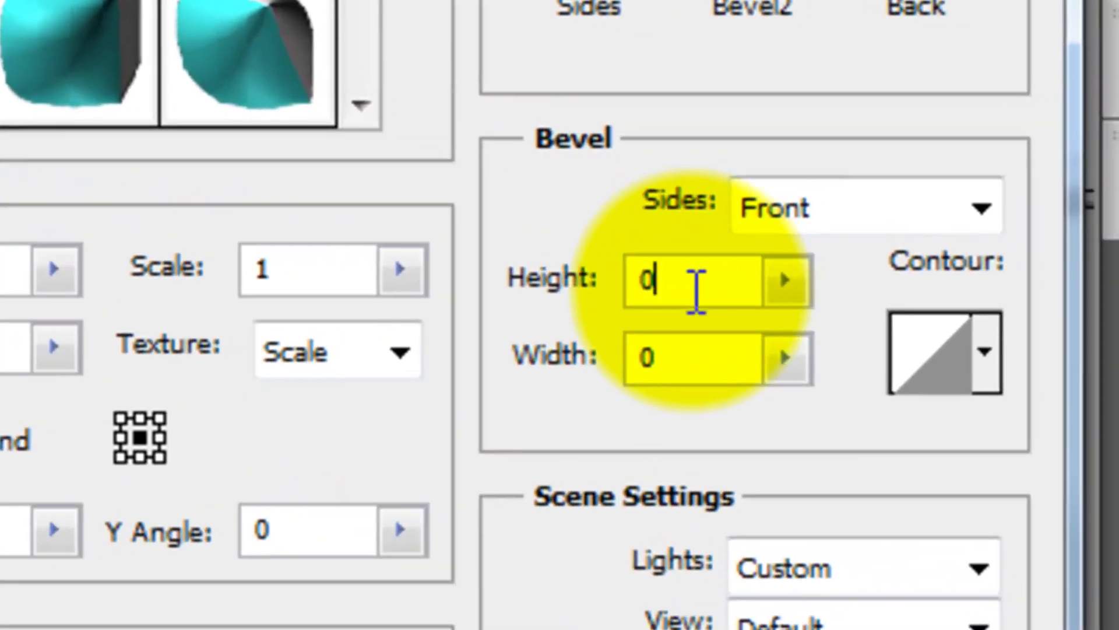
Set the bevel height and width to 2 and apply the stone material to all surfaces.
double_click(694, 286)
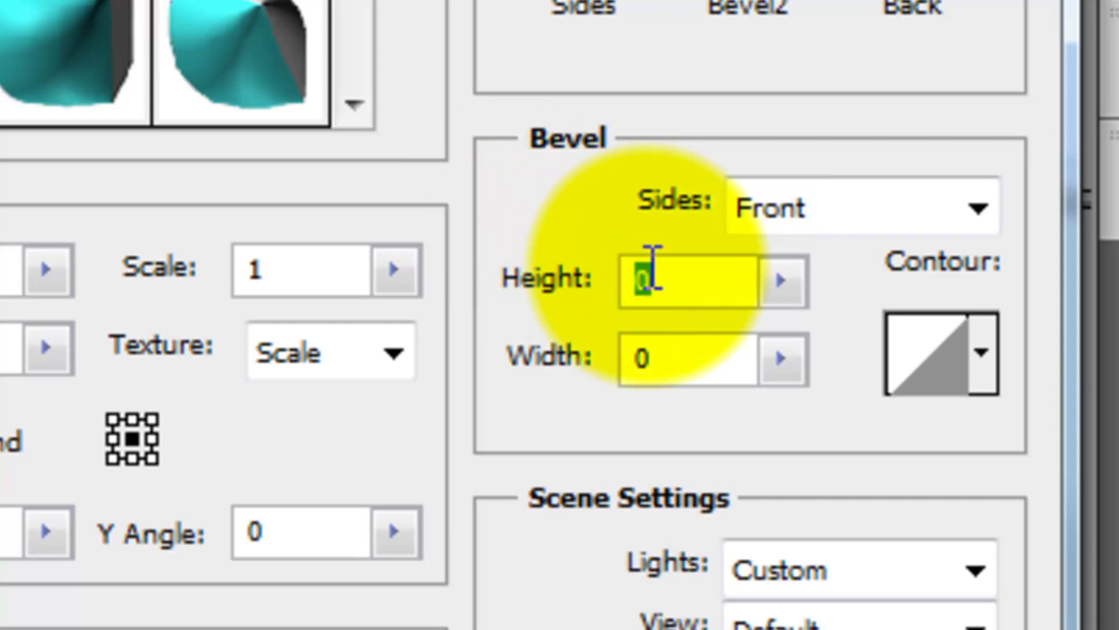
type("2")
key("Tab")
type("2")
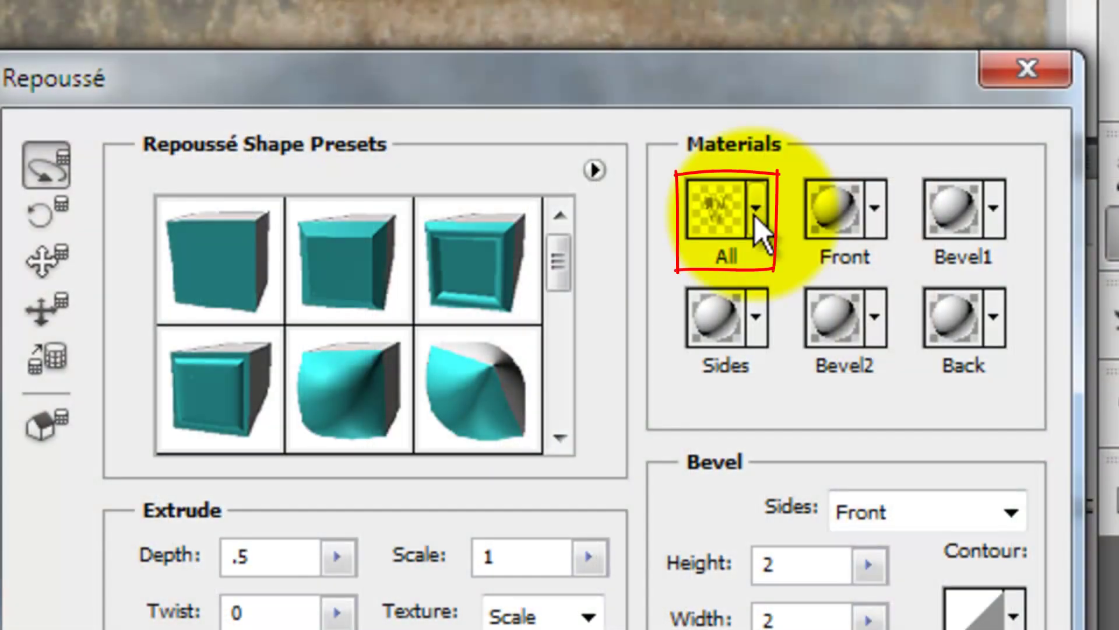
left_click(755, 219)
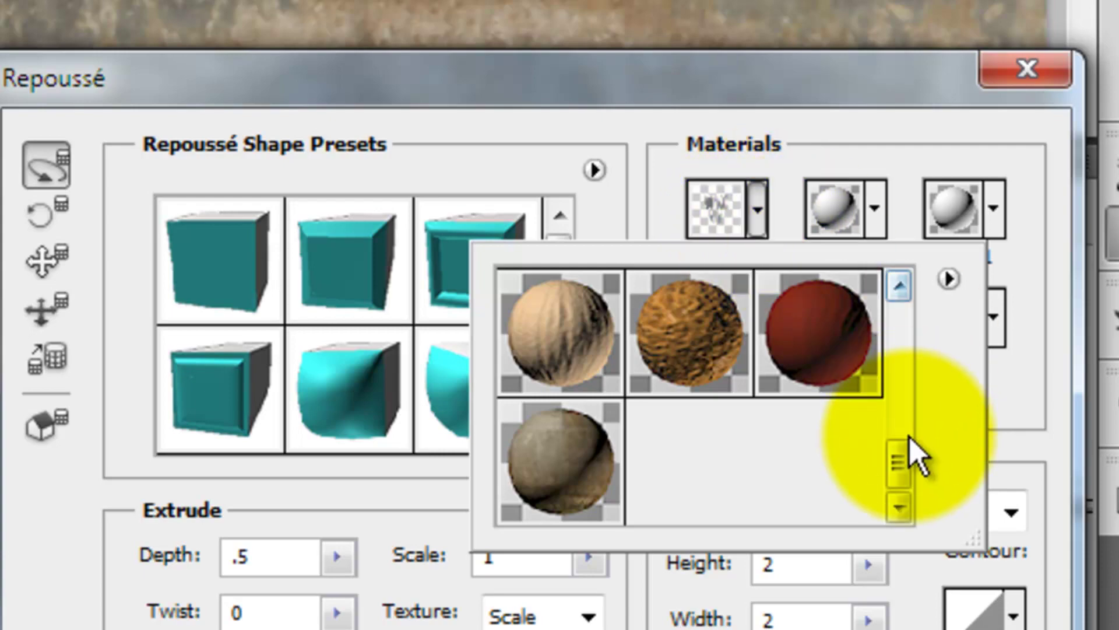
left_click(575, 475)
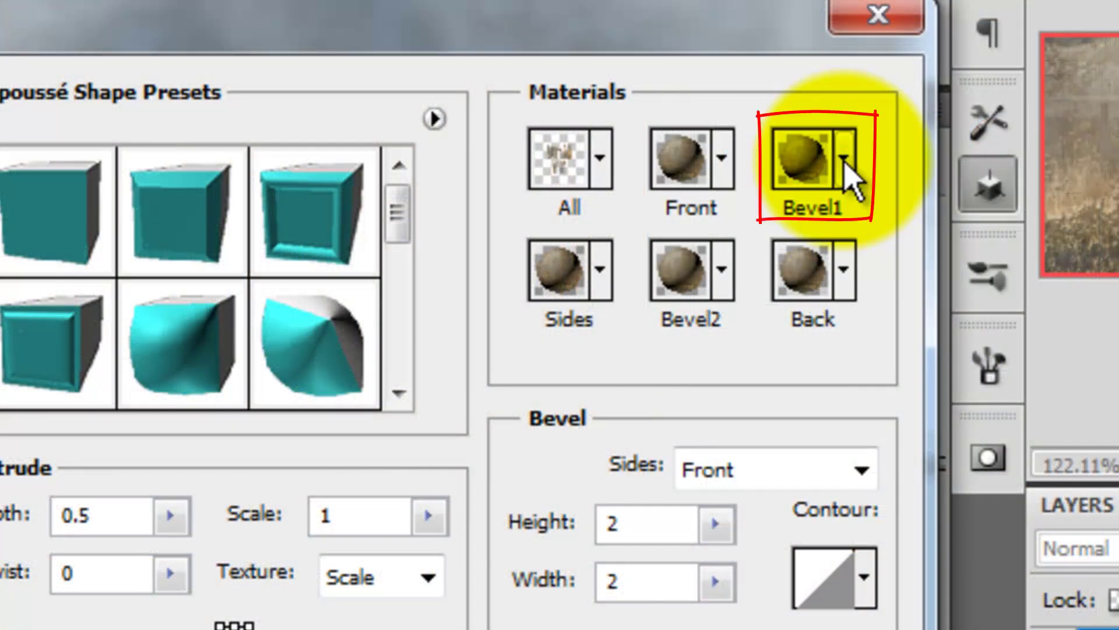
Give the Bevel1 surface the white sphere material from the presets.
left_click(845, 165)
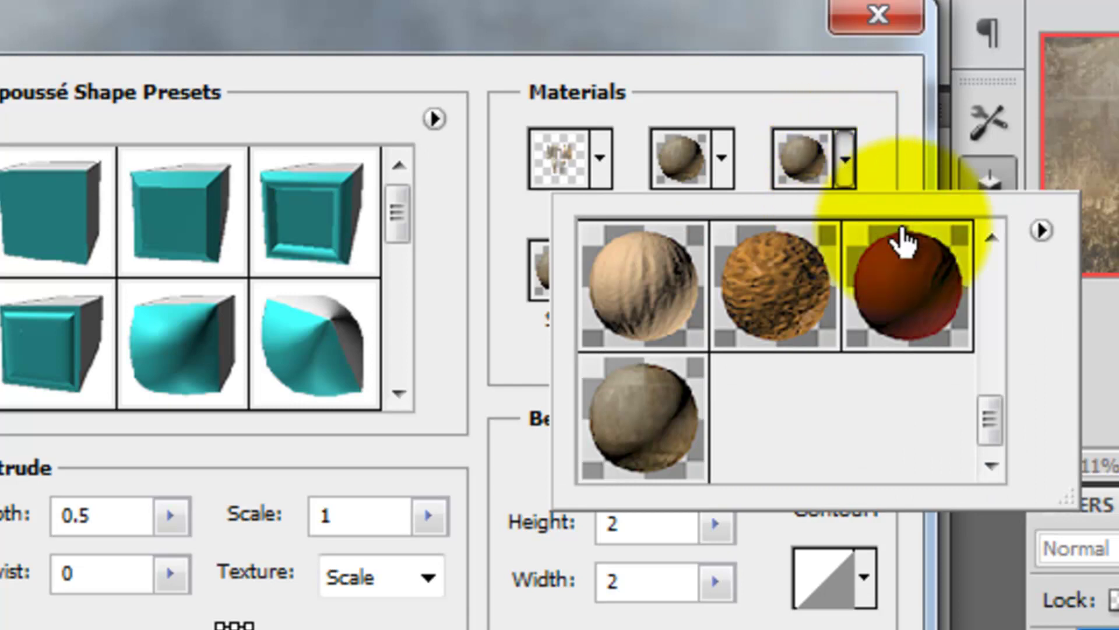
left_click_drag(991, 423, 982, 253)
left_click(664, 278)
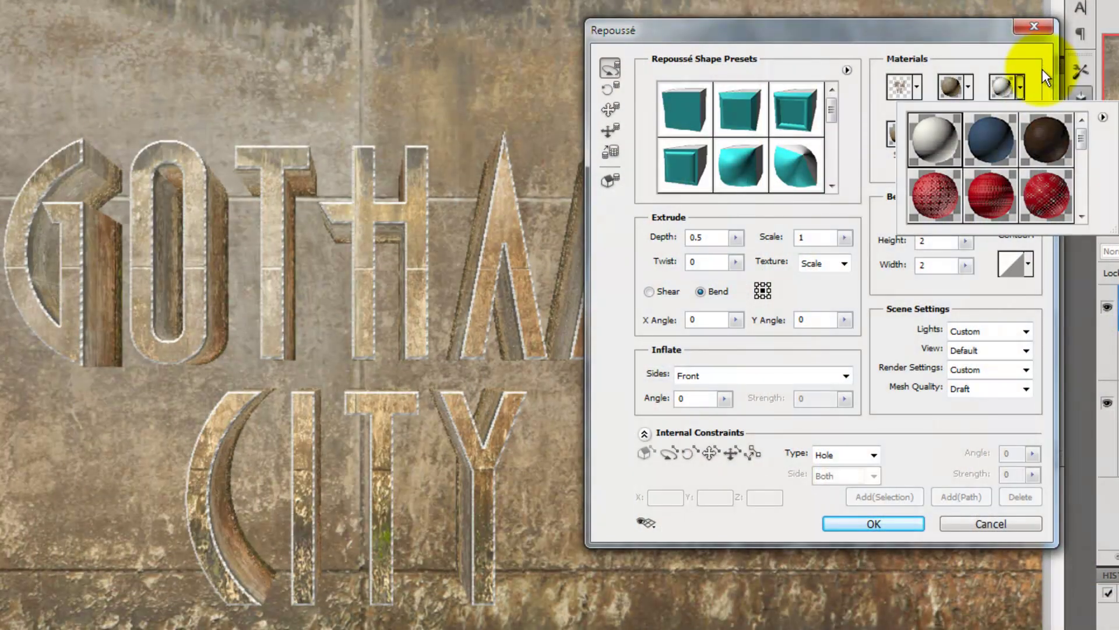
left_click(1042, 69)
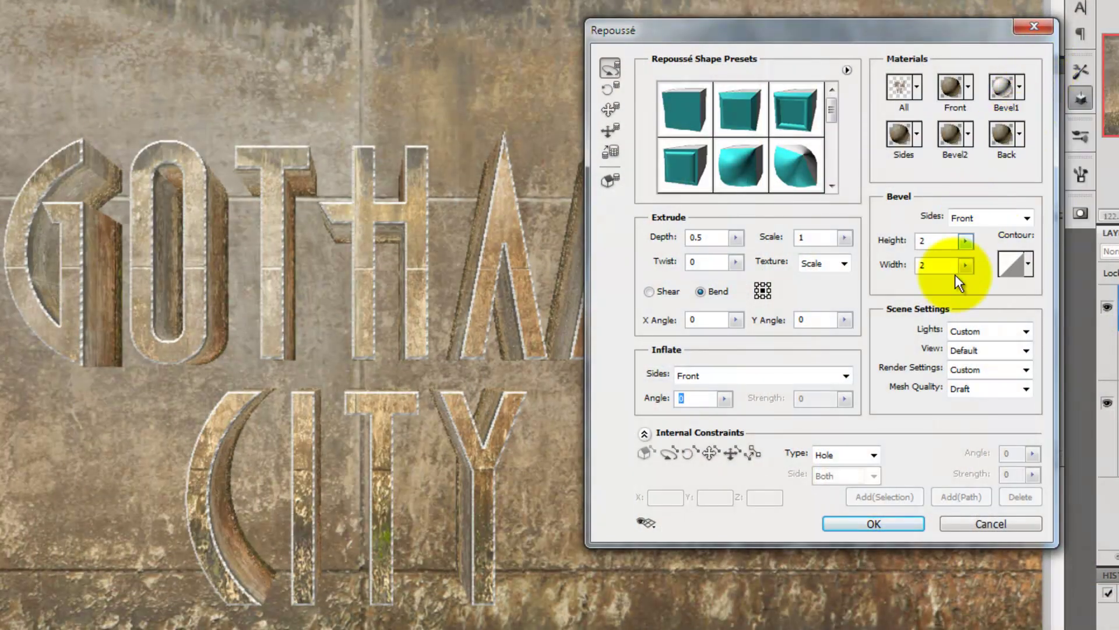
Confirm the Repoussé settings and merge the GOTHAM CITY and BASE layers into one 3D layer.
left_click(876, 522)
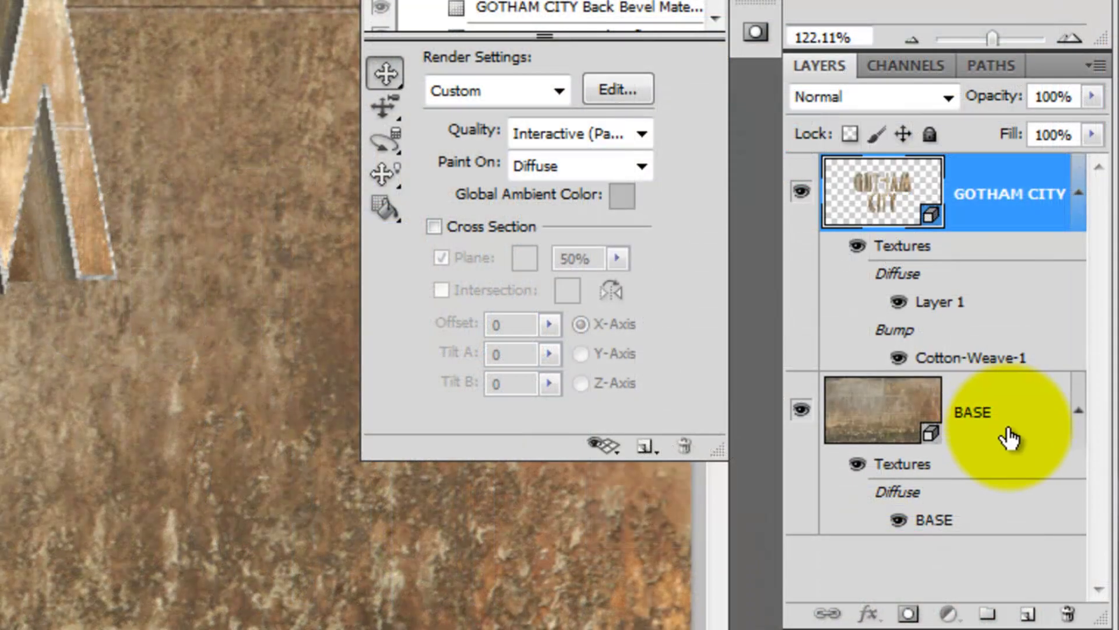
left_click(1010, 436, "ctrl")
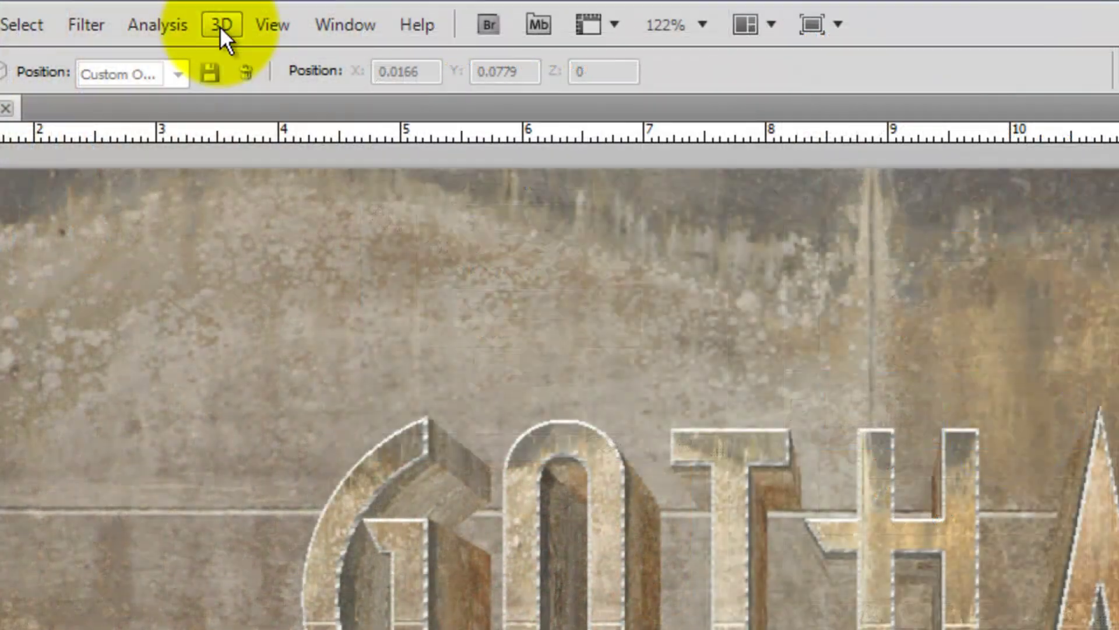
left_click(219, 26)
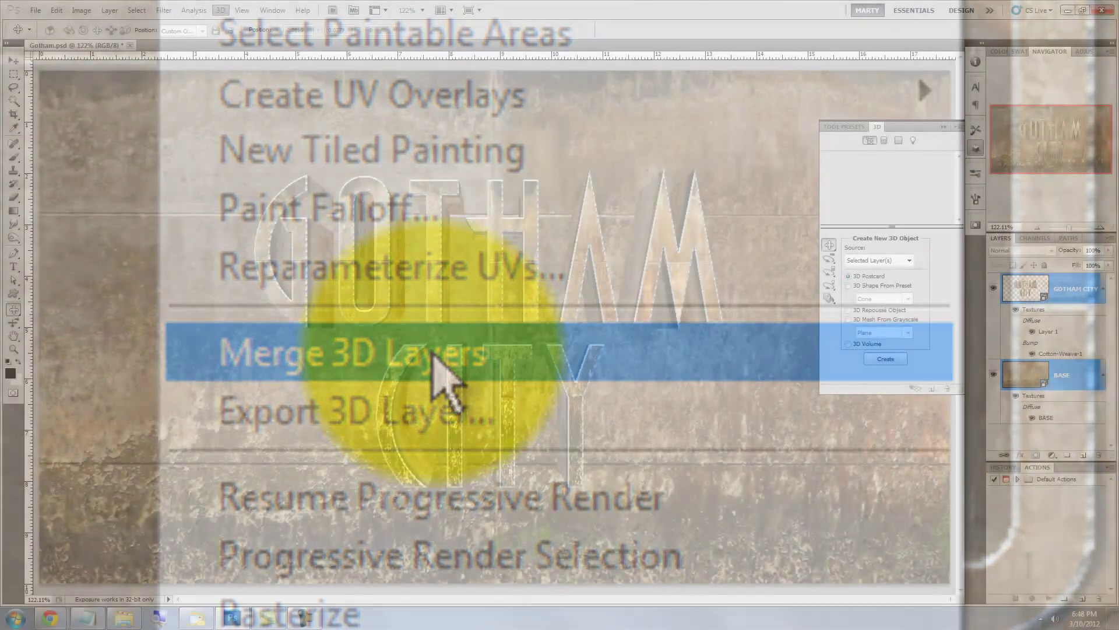
left_click(432, 352)
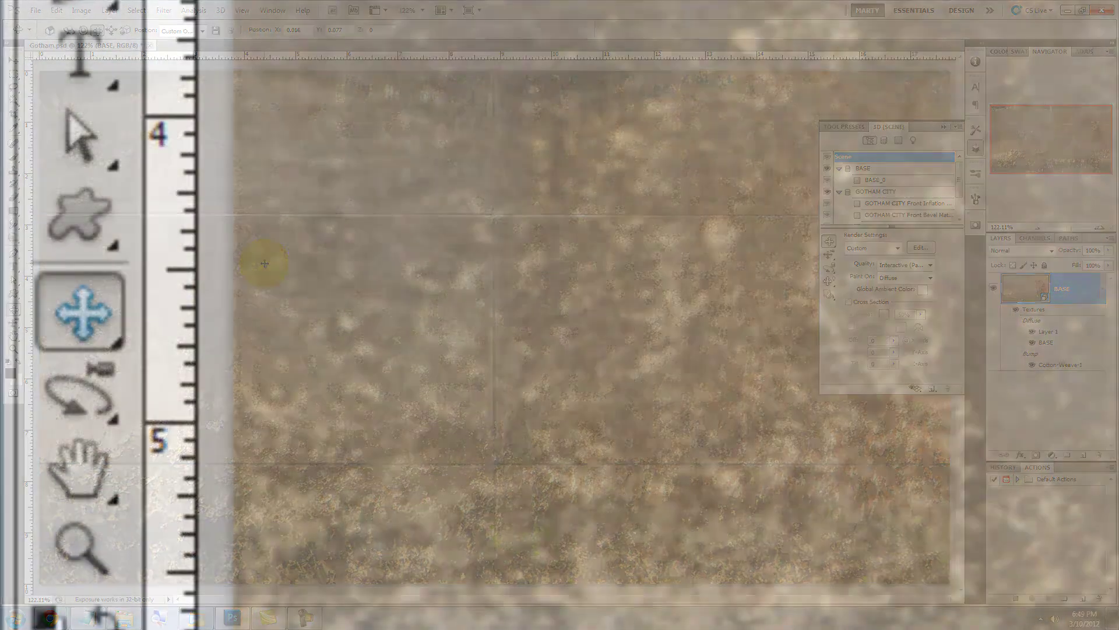
Test-scale and rotate the merged scene, return to the initial view, and list its meshes.
left_click(13, 309)
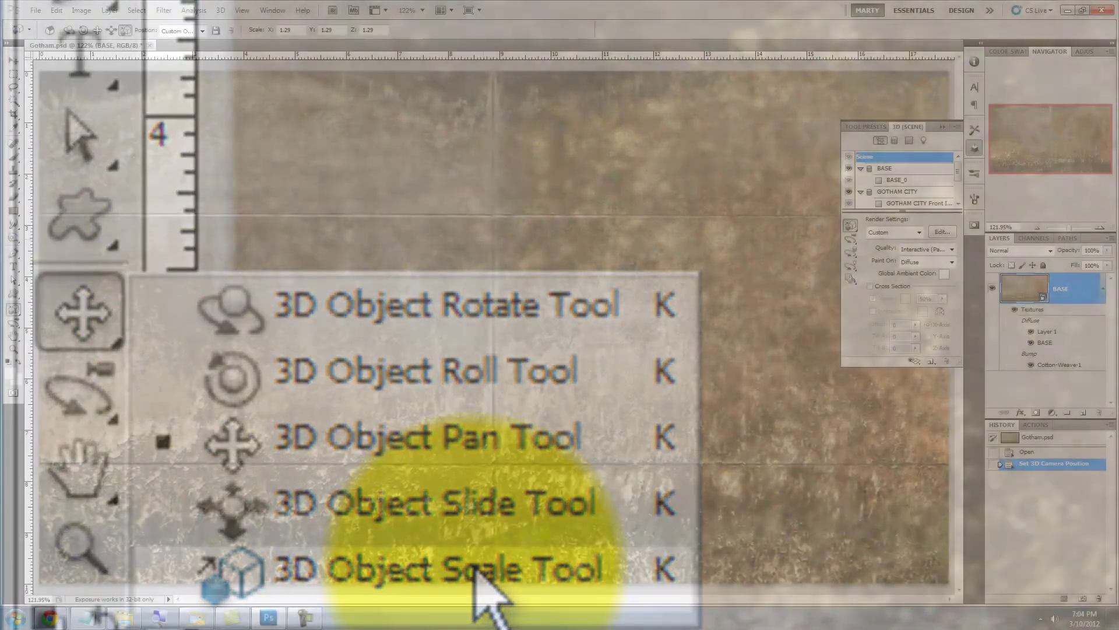
left_click(455, 577)
left_click_drag(482, 373, 482, 422)
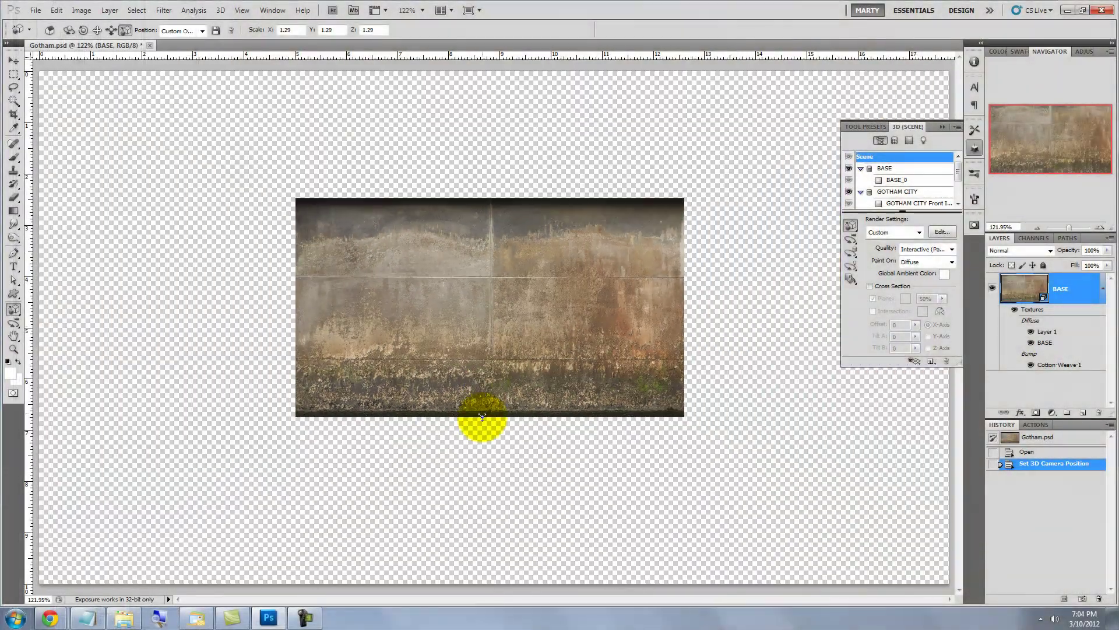
left_click(14, 312)
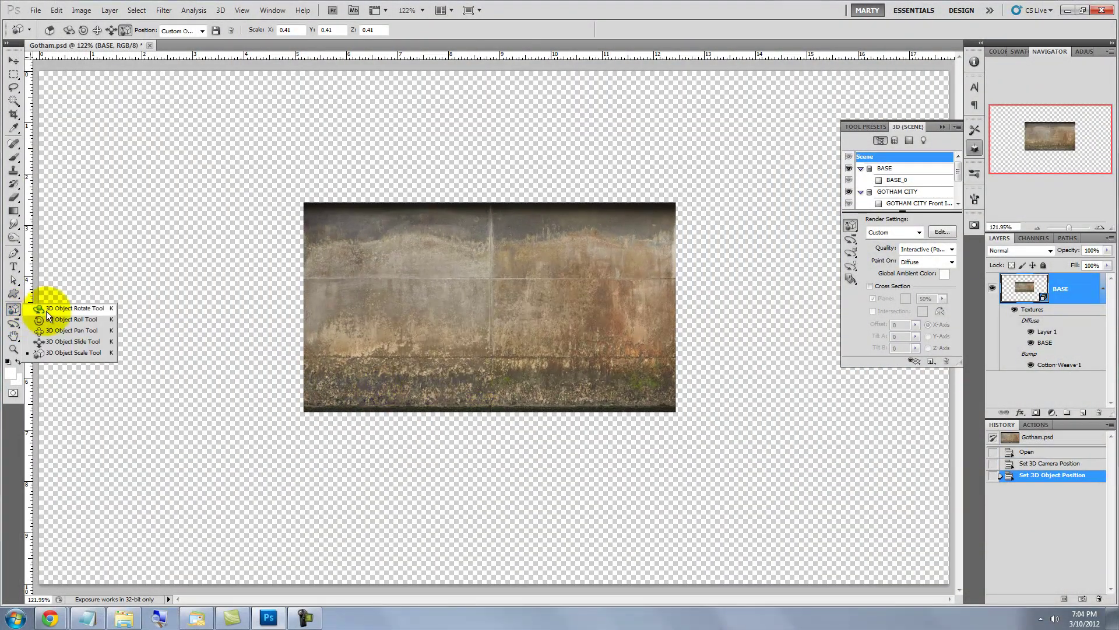
left_click_drag(269, 297, 80, 54)
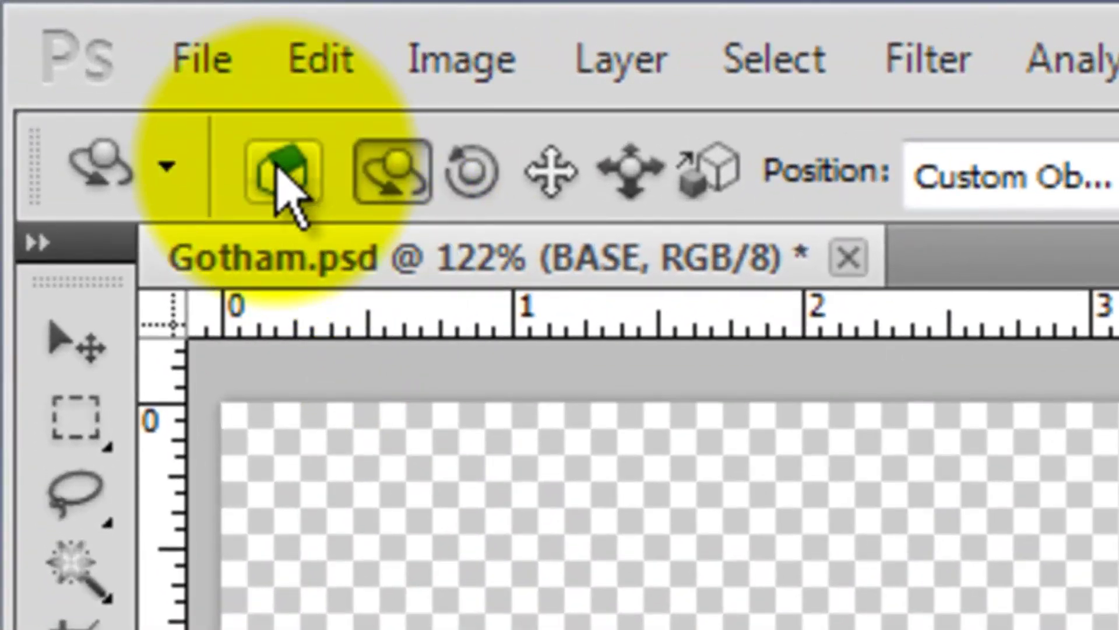
left_click(285, 193)
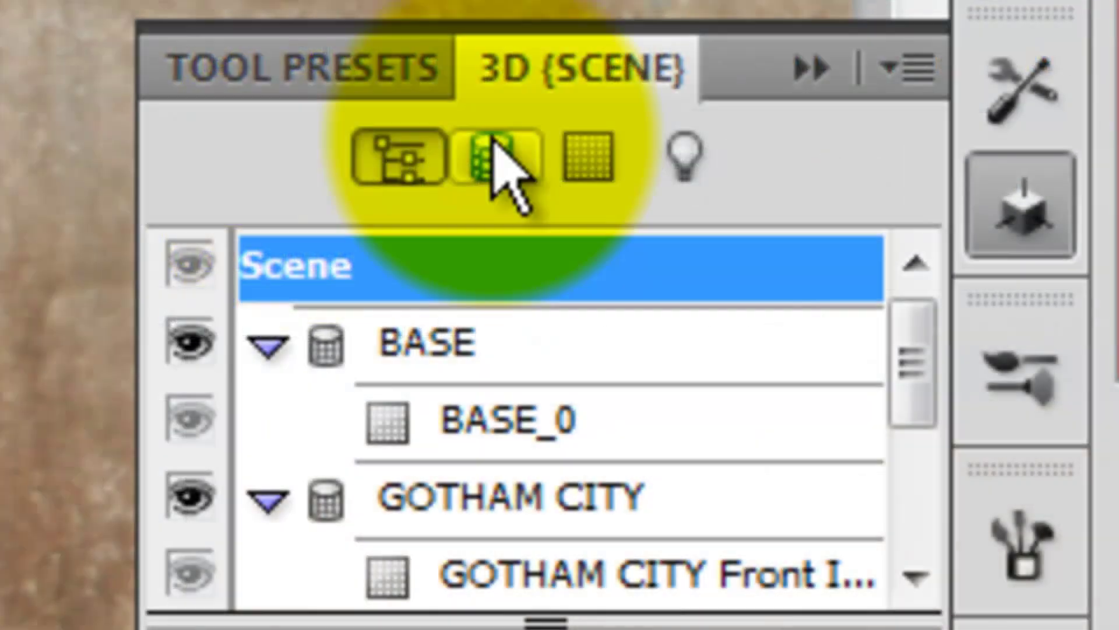
left_click(495, 160)
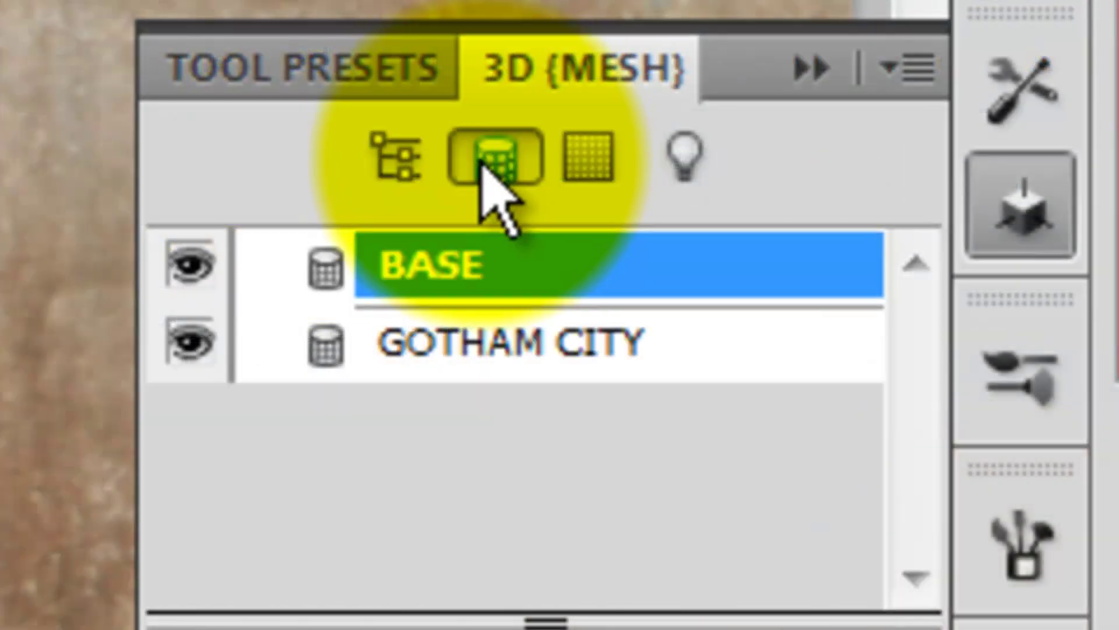
Hide the BASE mesh and slide the GOTHAM CITY mesh toward the camera to enlarge it.
left_click(191, 265)
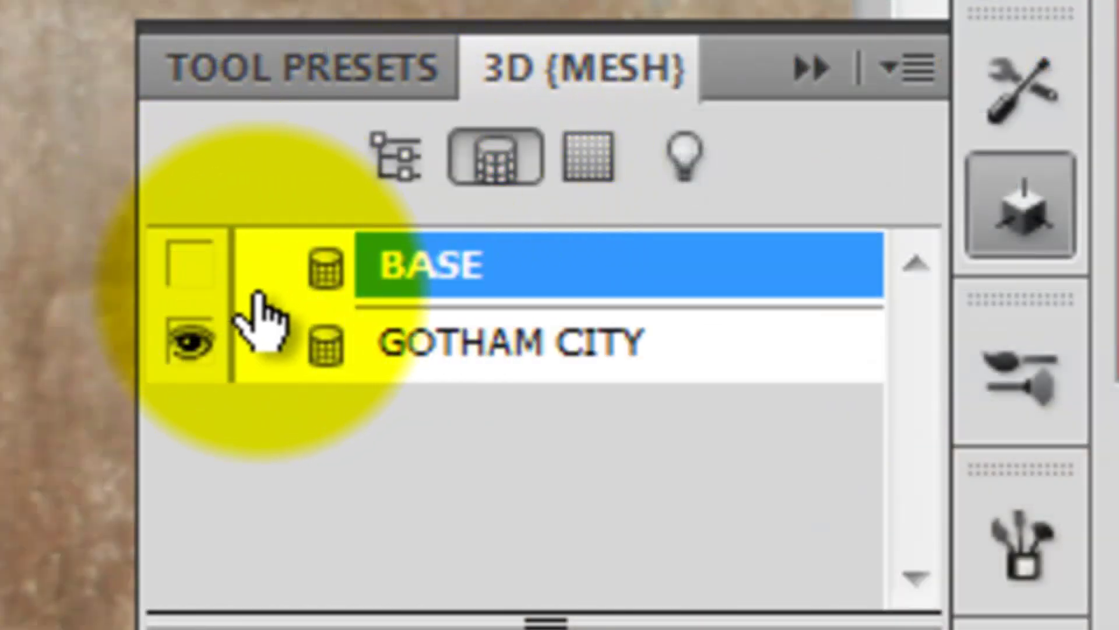
left_click(414, 350)
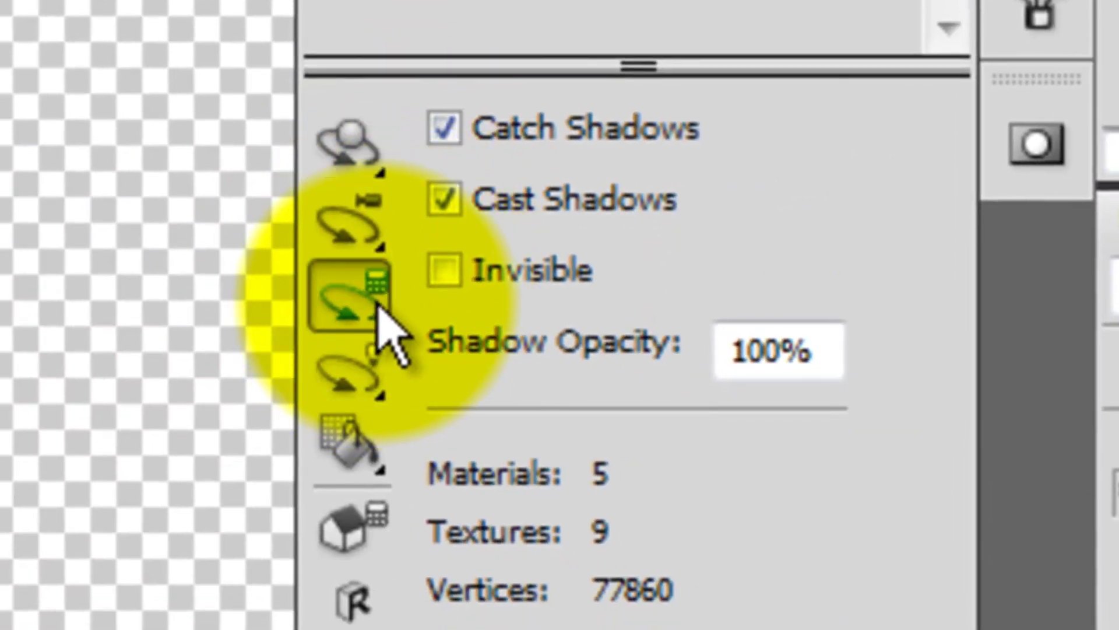
left_click(384, 330)
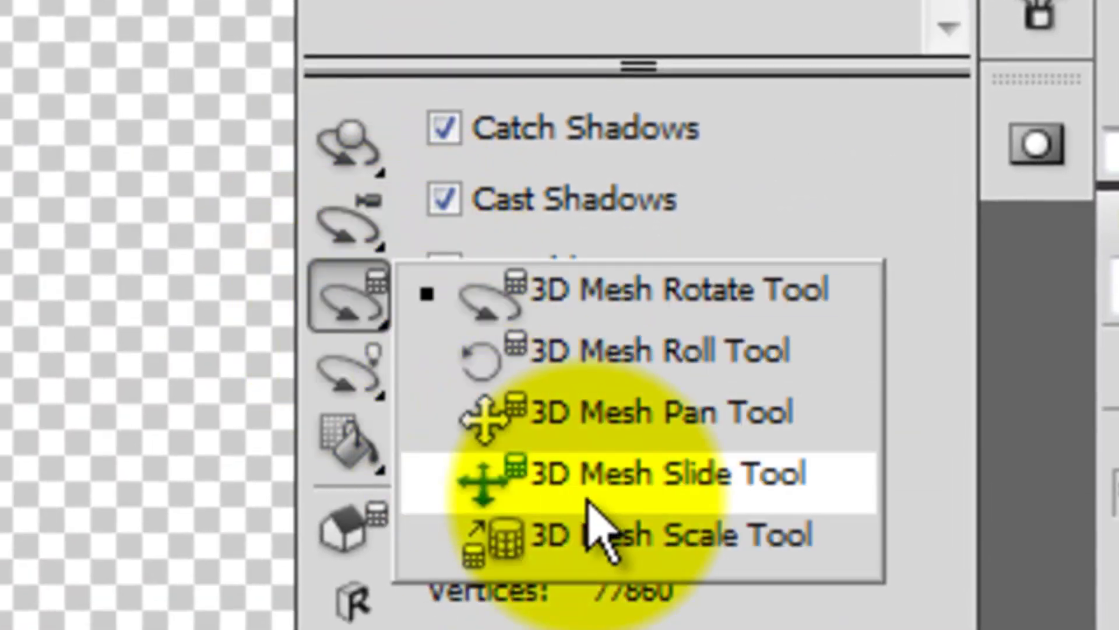
left_click(632, 541)
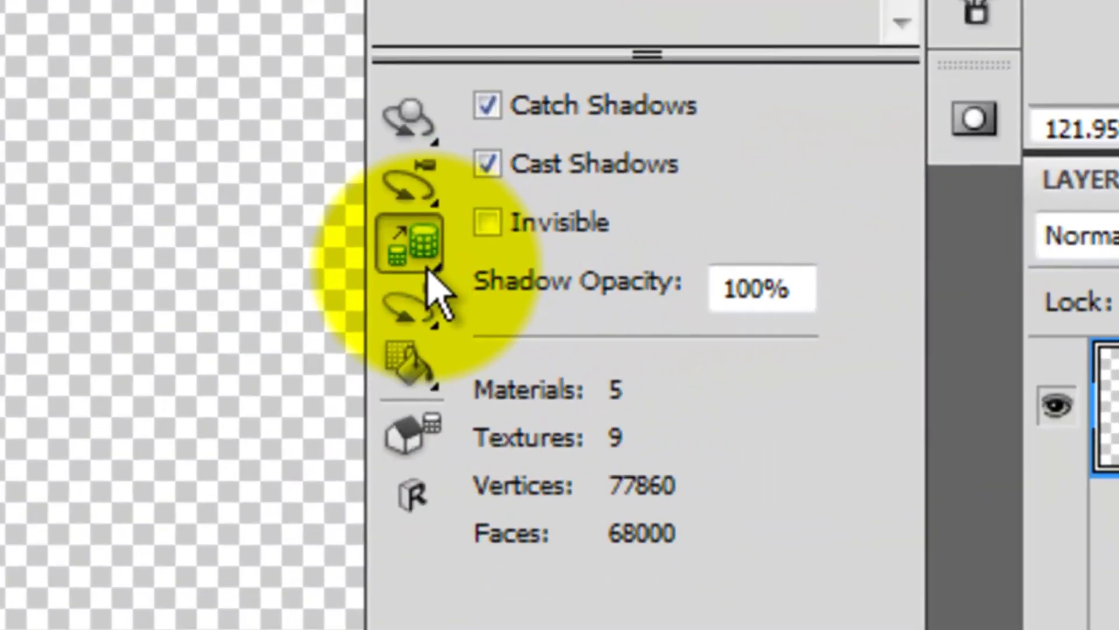
left_click(854, 257)
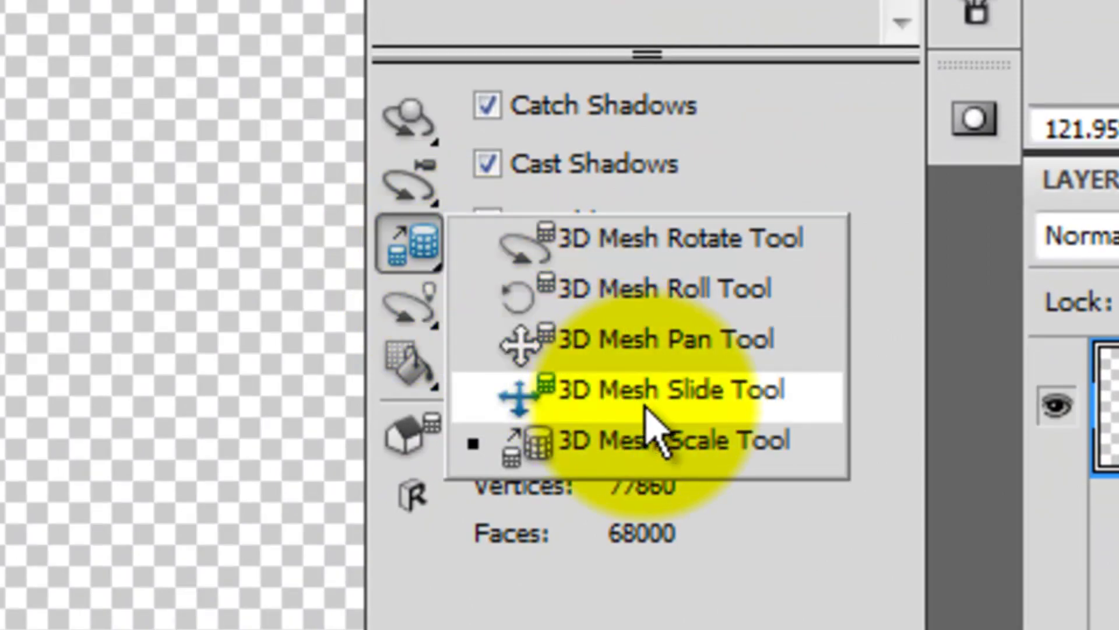
left_click(647, 407)
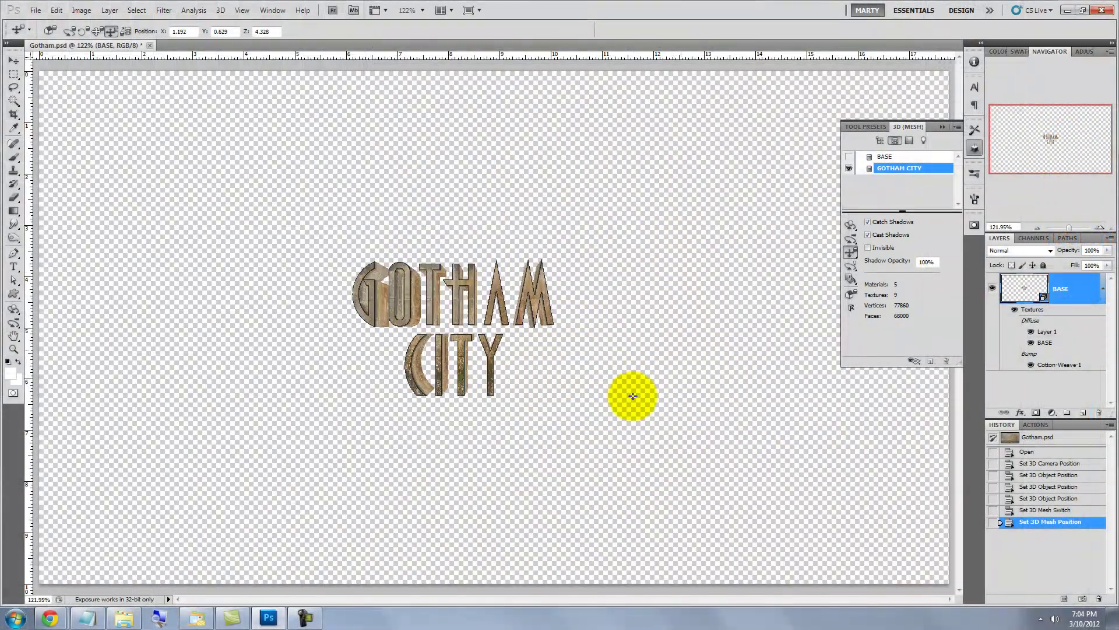
left_click_drag(632, 403, 667, 521)
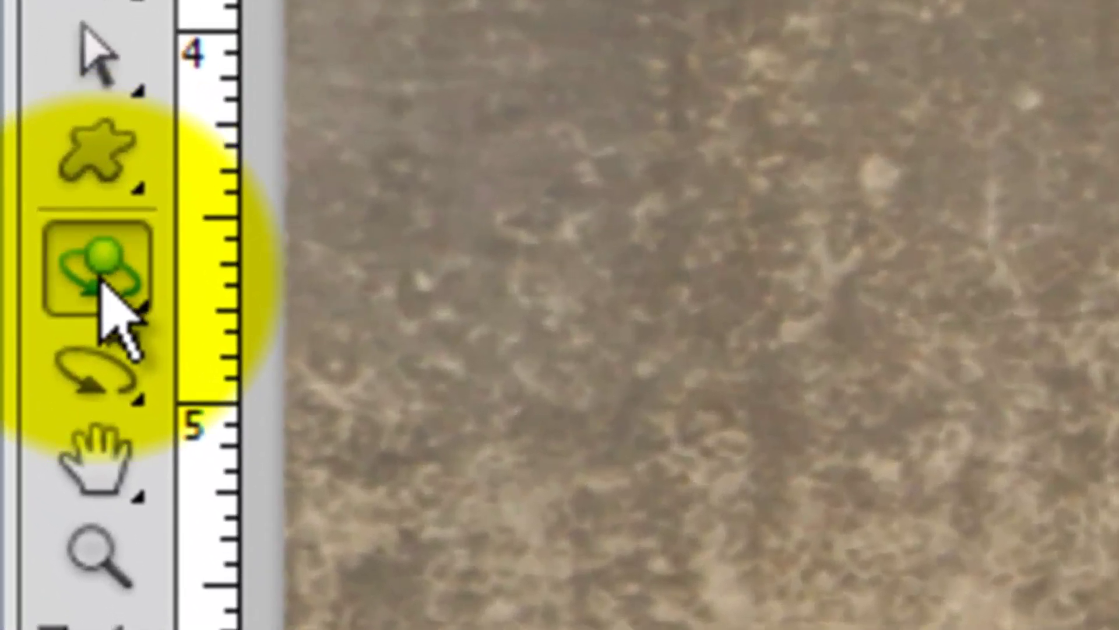
left_click_drag(105, 285, 425, 275)
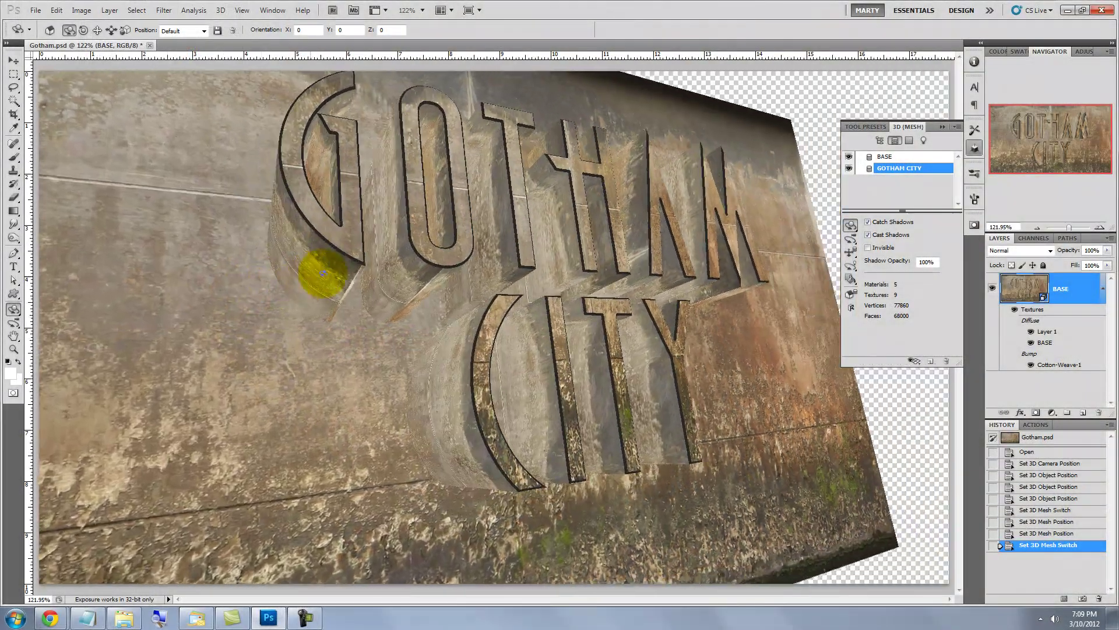
left_click_drag(322, 273, 196, 315)
left_click(50, 30)
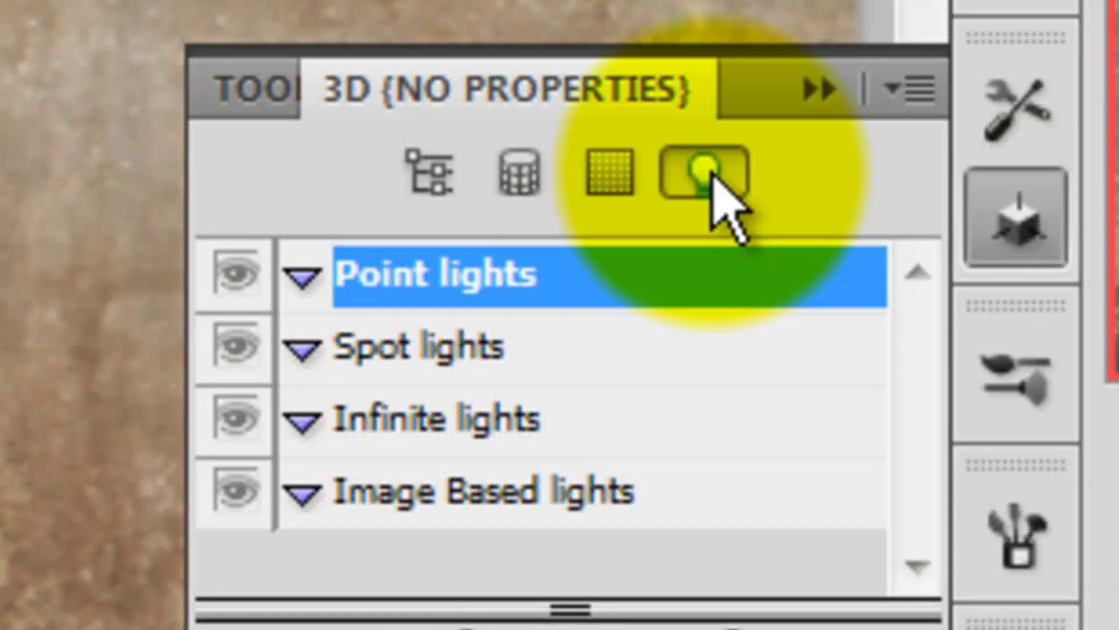
Add a new Spot Light to the scene.
left_click(373, 349)
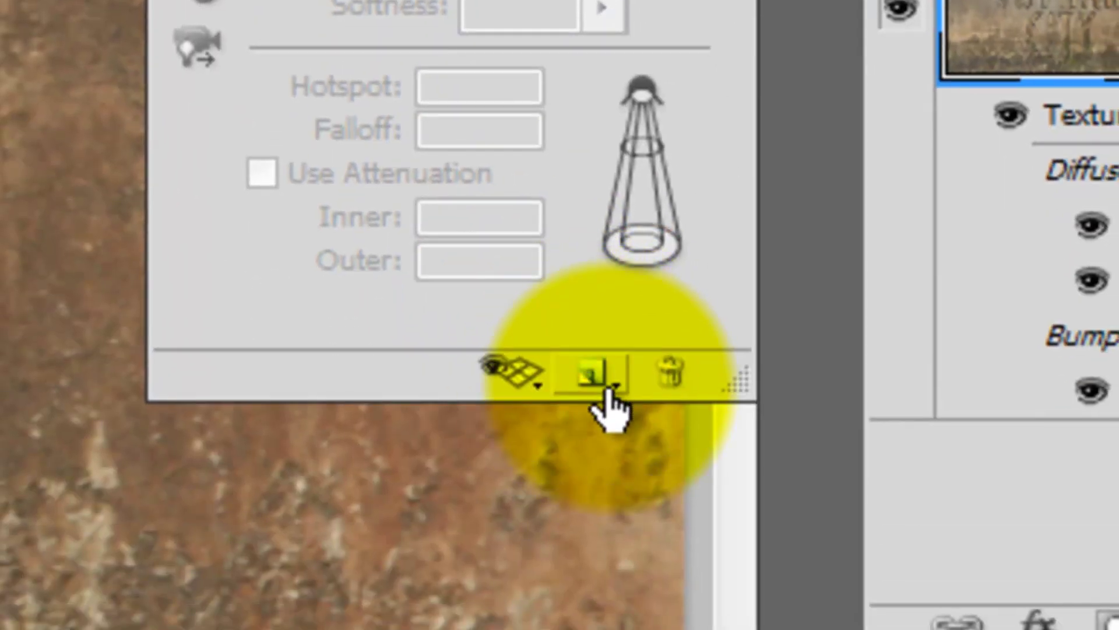
left_click(612, 379)
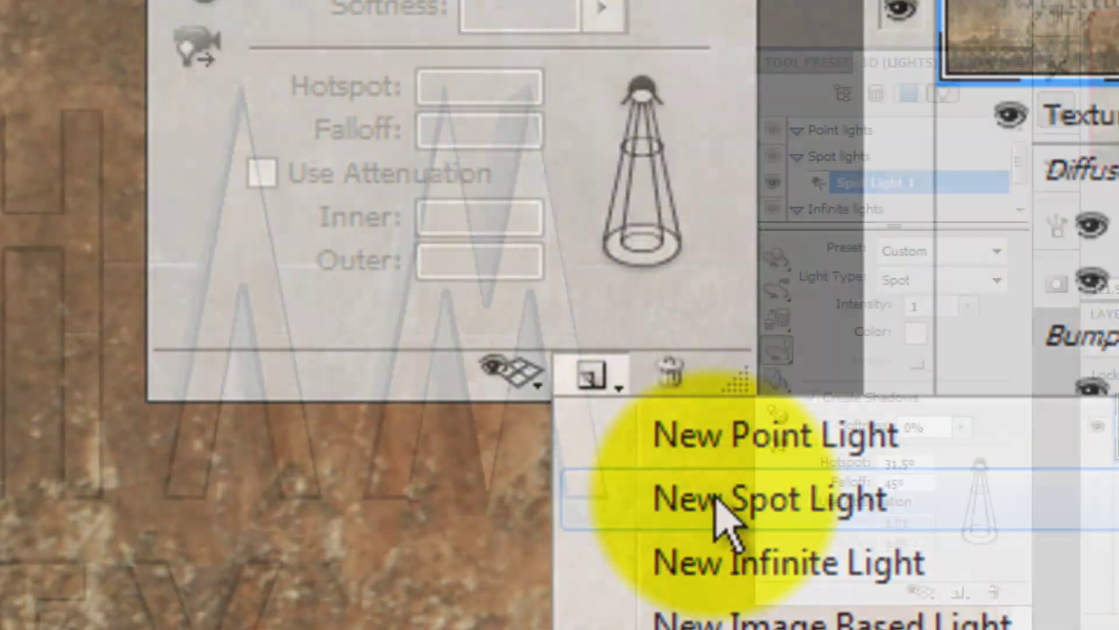
left_click(726, 507)
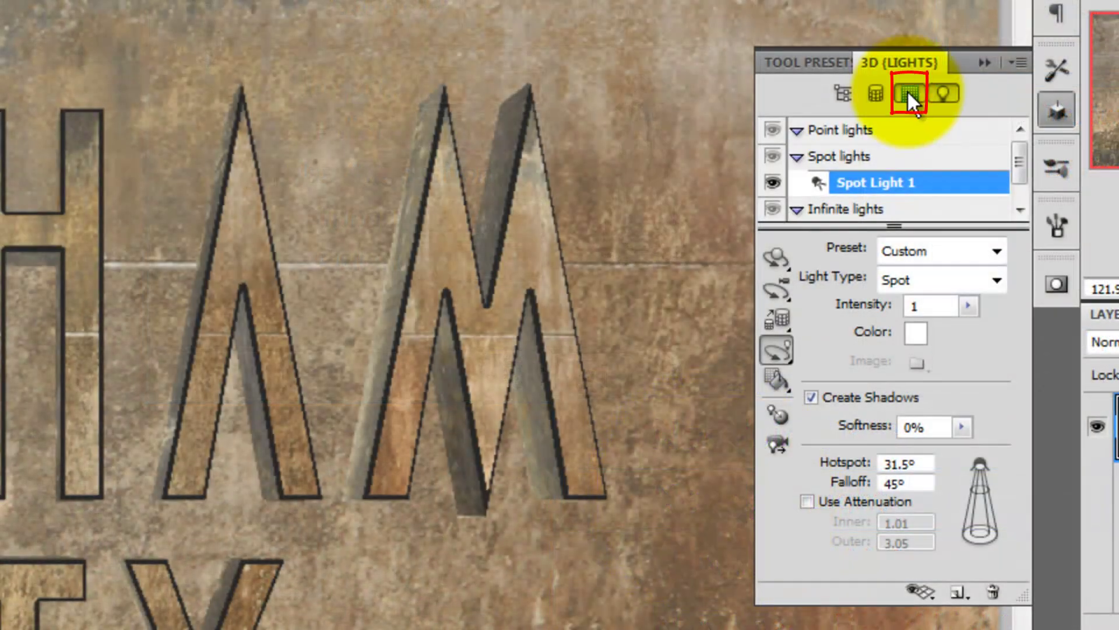
Set the BASE_0 wall material's ambient colour to dark grey 313131.
left_click(907, 92)
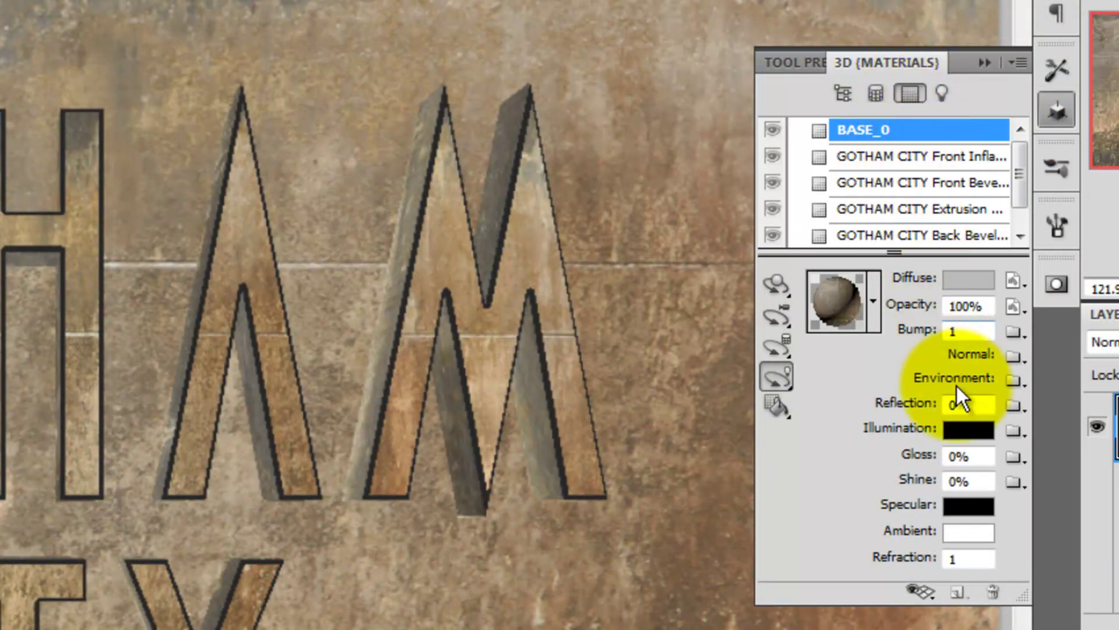
left_click(965, 537)
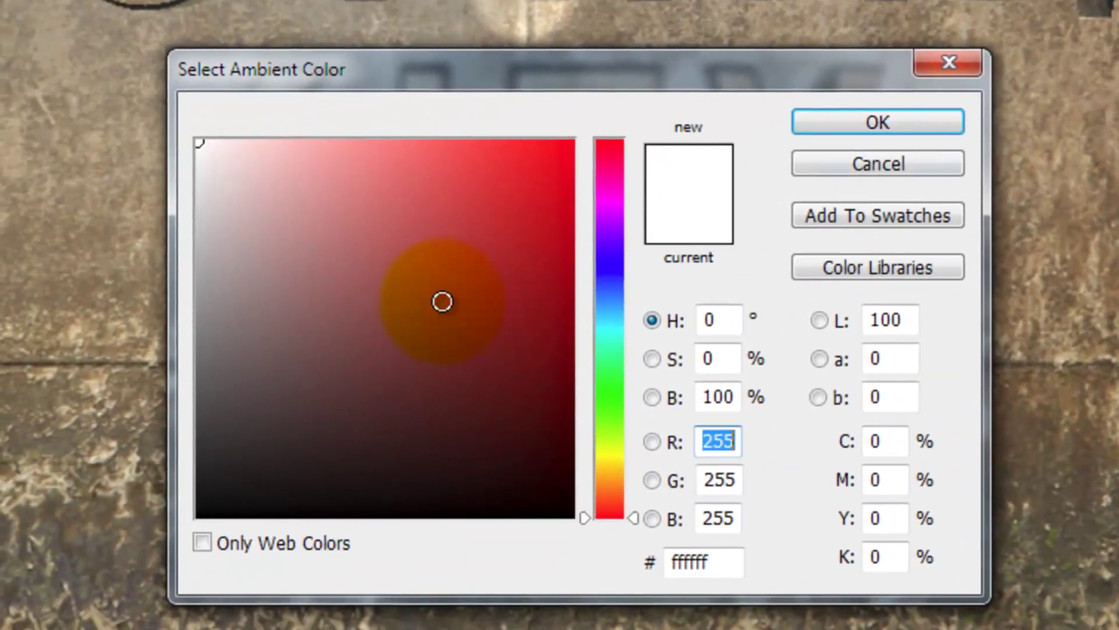
left_click(196, 446)
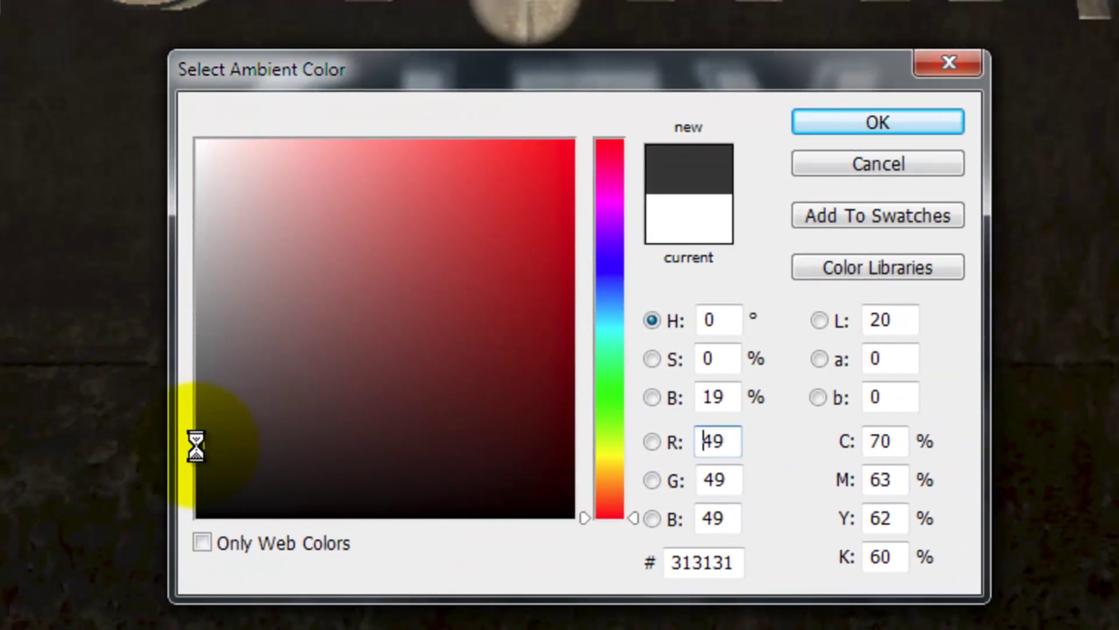
left_click(857, 122)
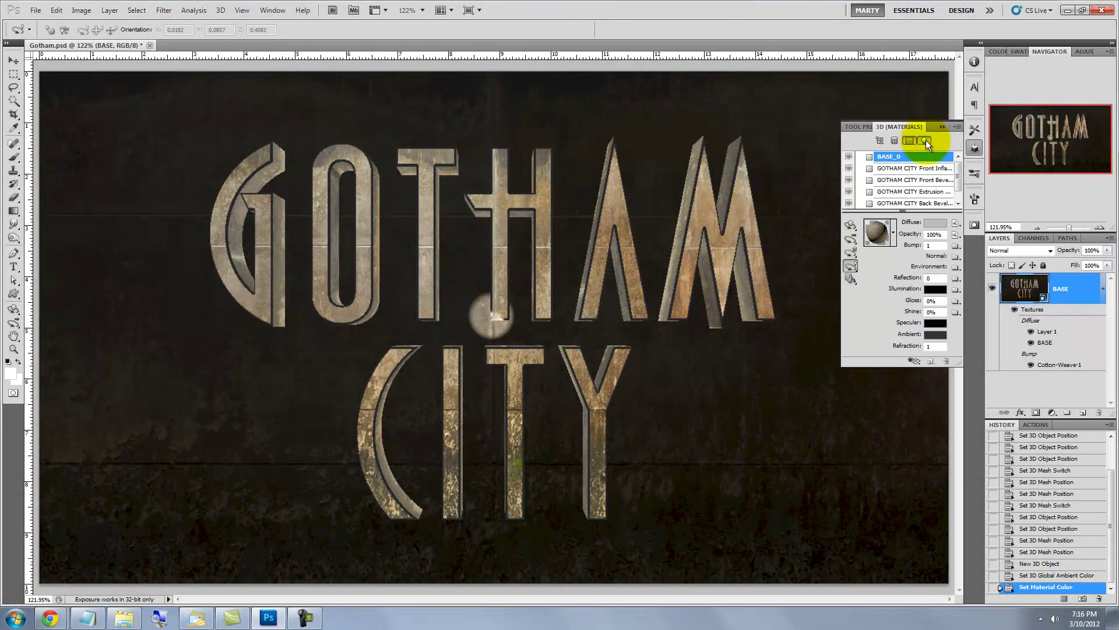
Hide extras and slide Spot Light 1 to widen its pool over the lettering.
key("ctrl+h")
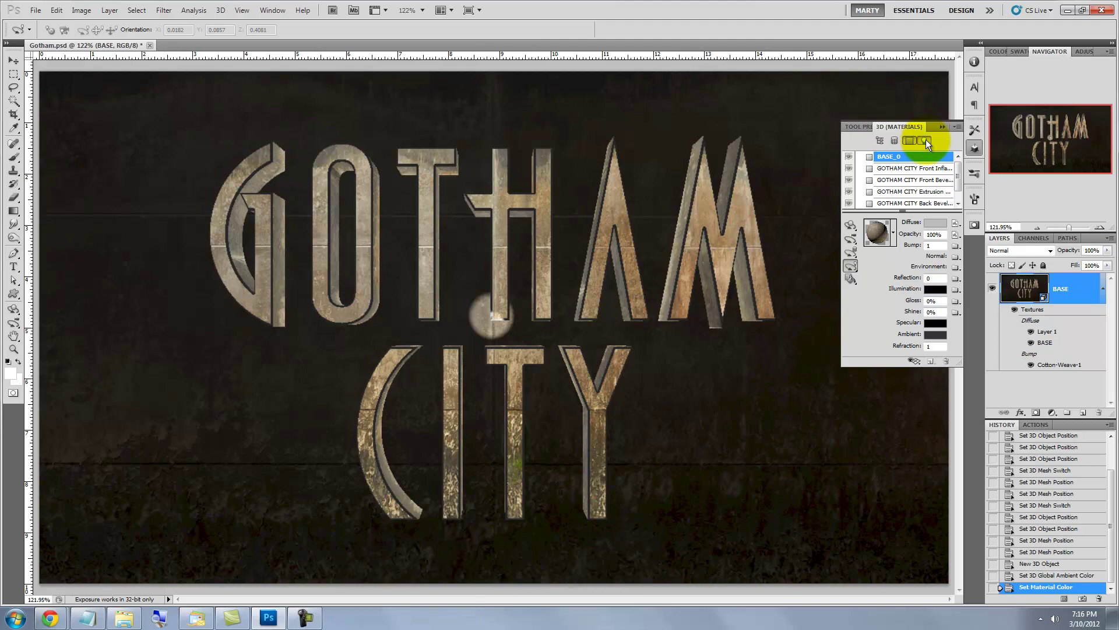
left_click(926, 139)
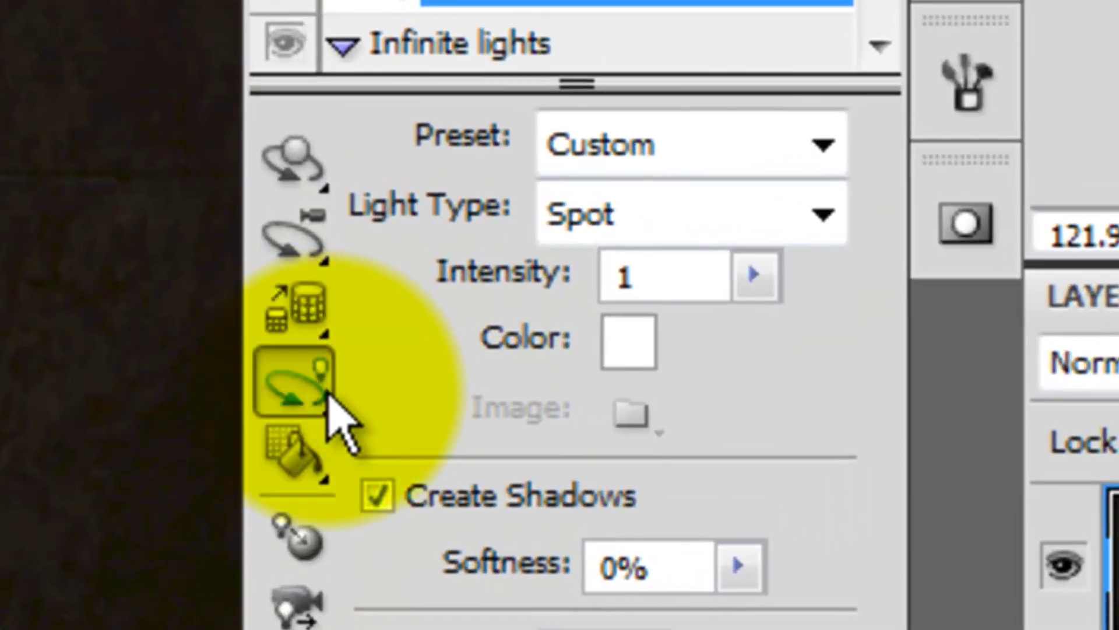
left_click(738, 285)
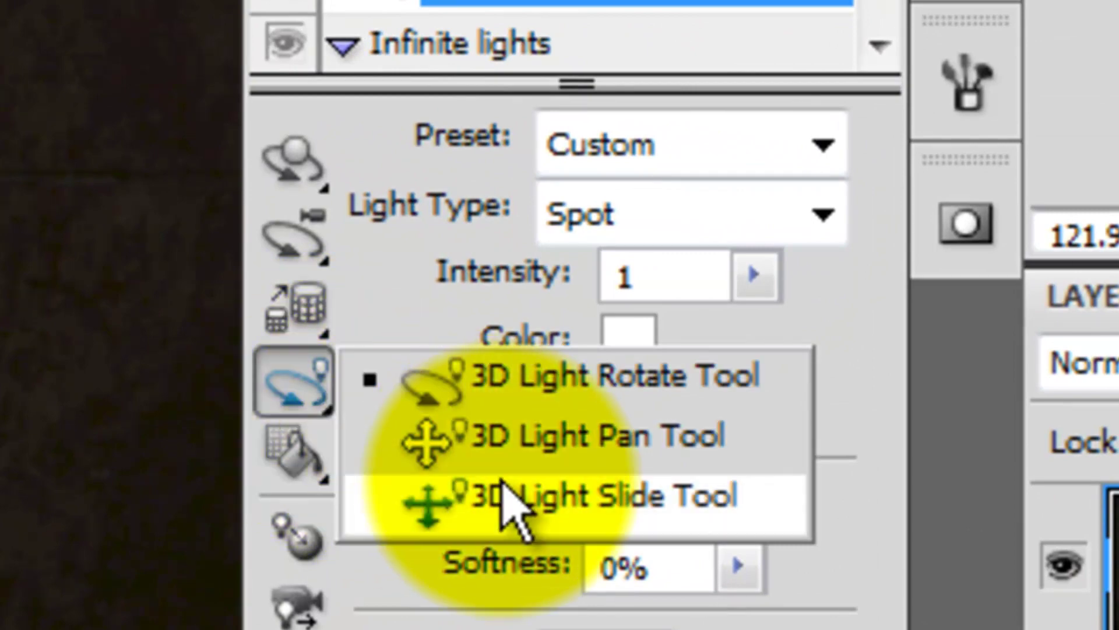
left_click(565, 496)
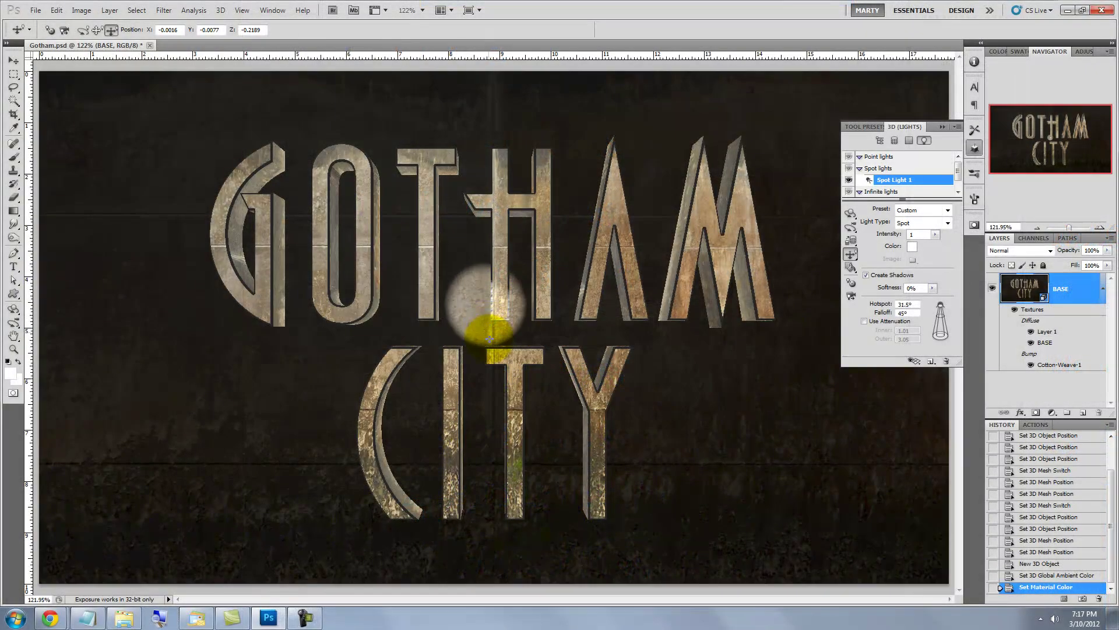
left_click_drag(489, 338, 592, 440)
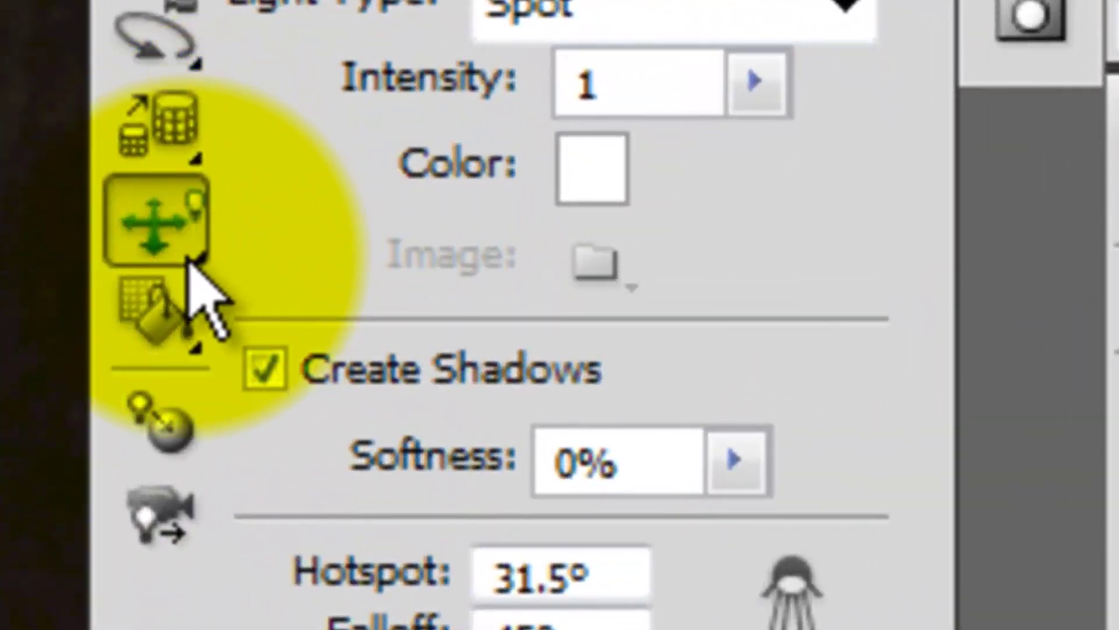
Pan the spotlight across the lettering and rotate its beam toward the wall's left side.
left_click(821, 260)
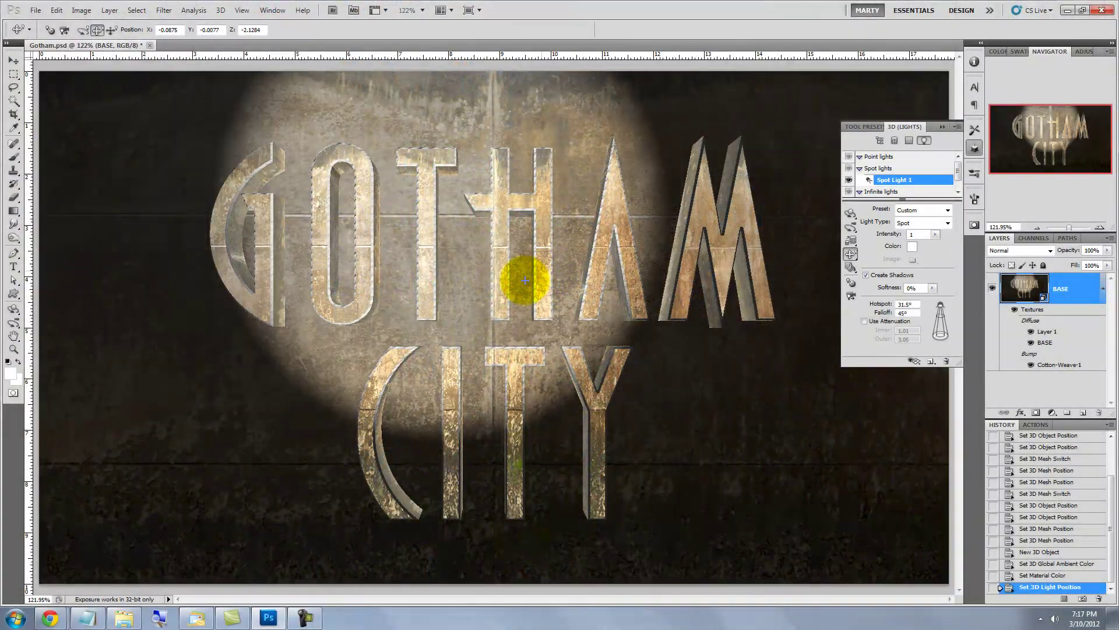
left_click_drag(523, 279, 460, 309)
left_click(852, 254)
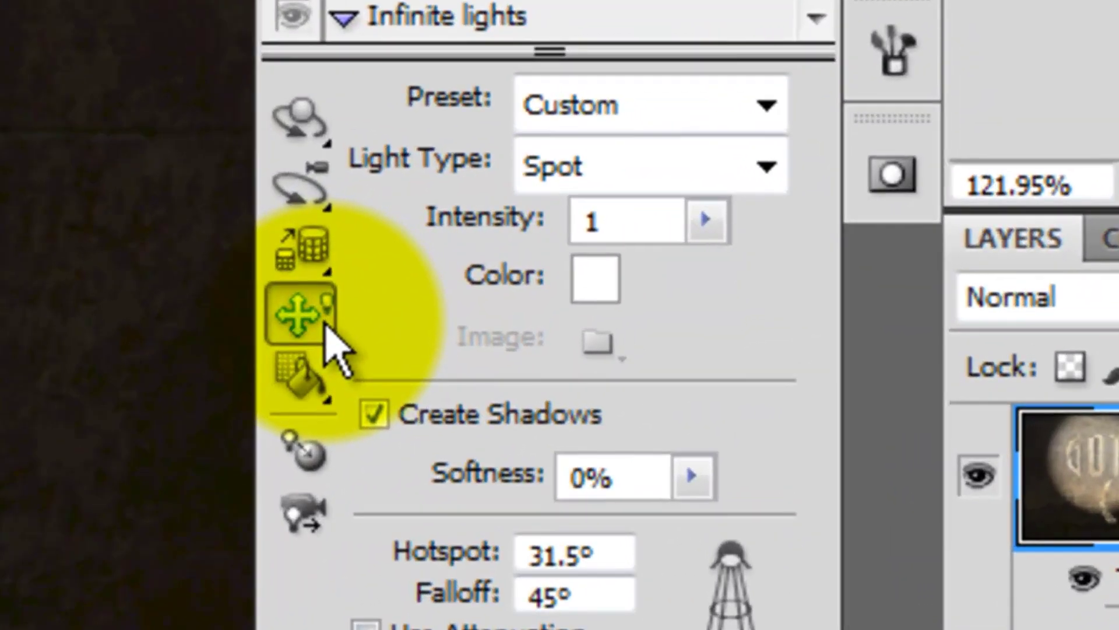
left_click(328, 331)
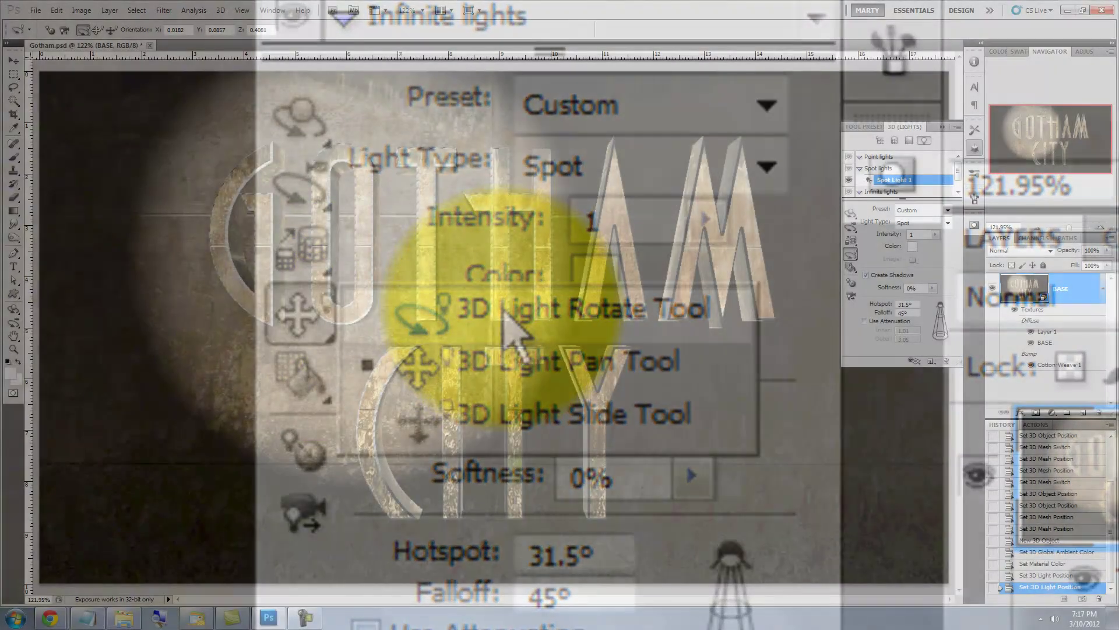
left_click(508, 309)
left_click_drag(404, 286, 262, 173)
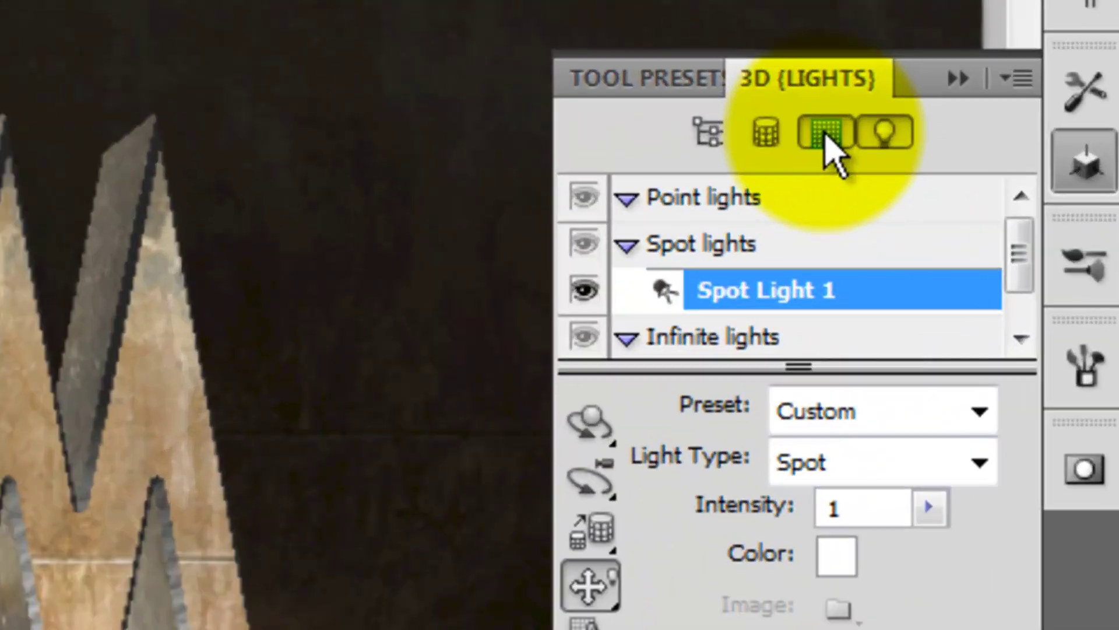
Give the lettering's Front Inflation material a light grey ambient colour.
left_click(909, 140)
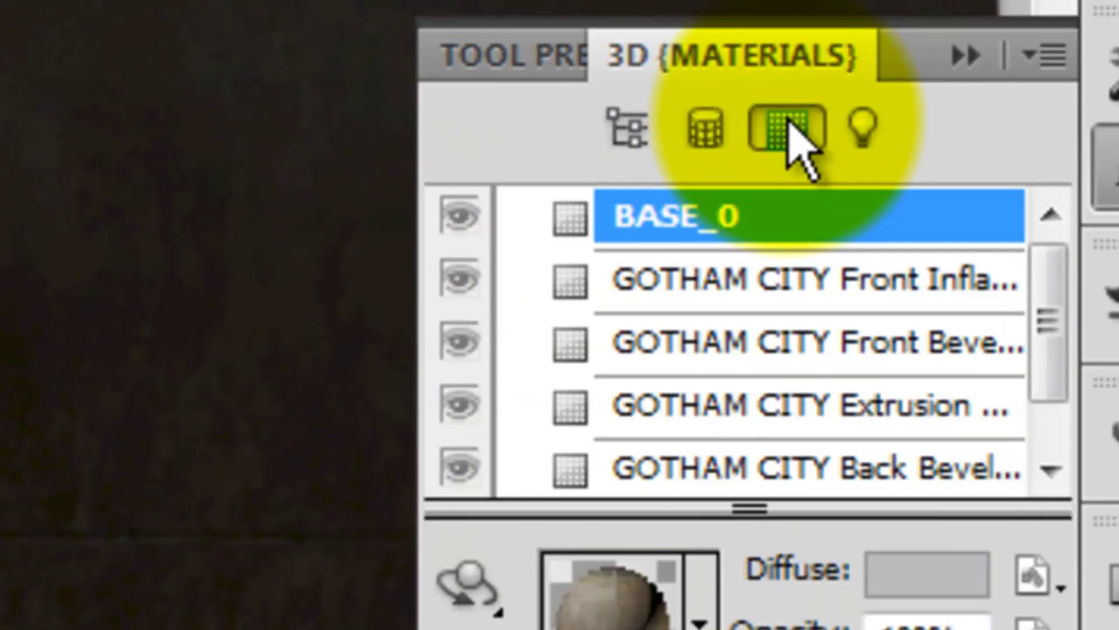
left_click(787, 283)
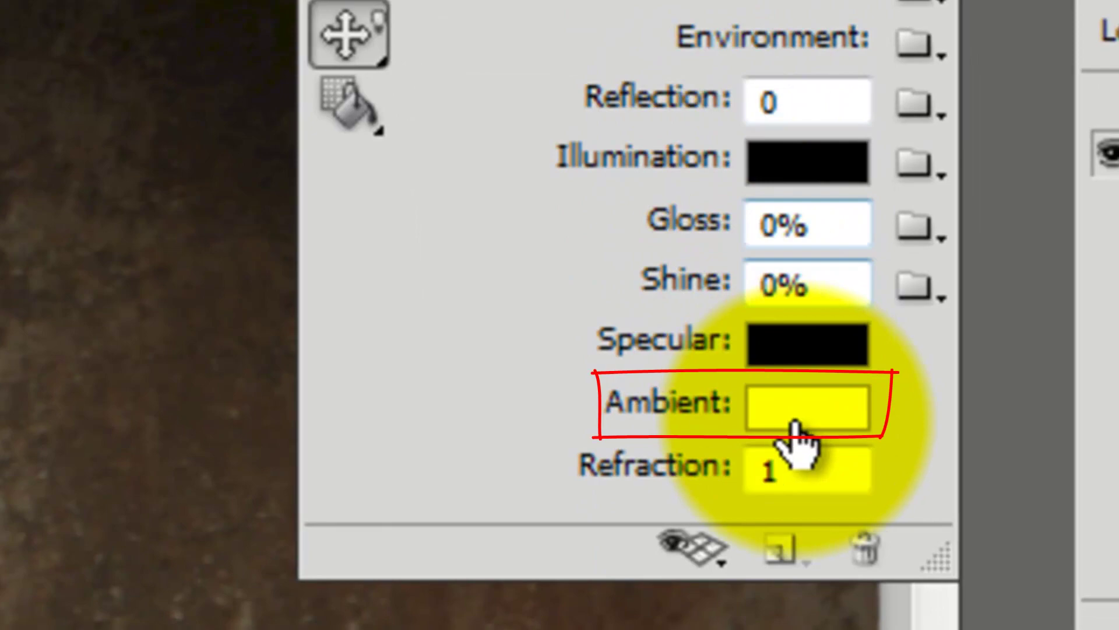
left_click(795, 434)
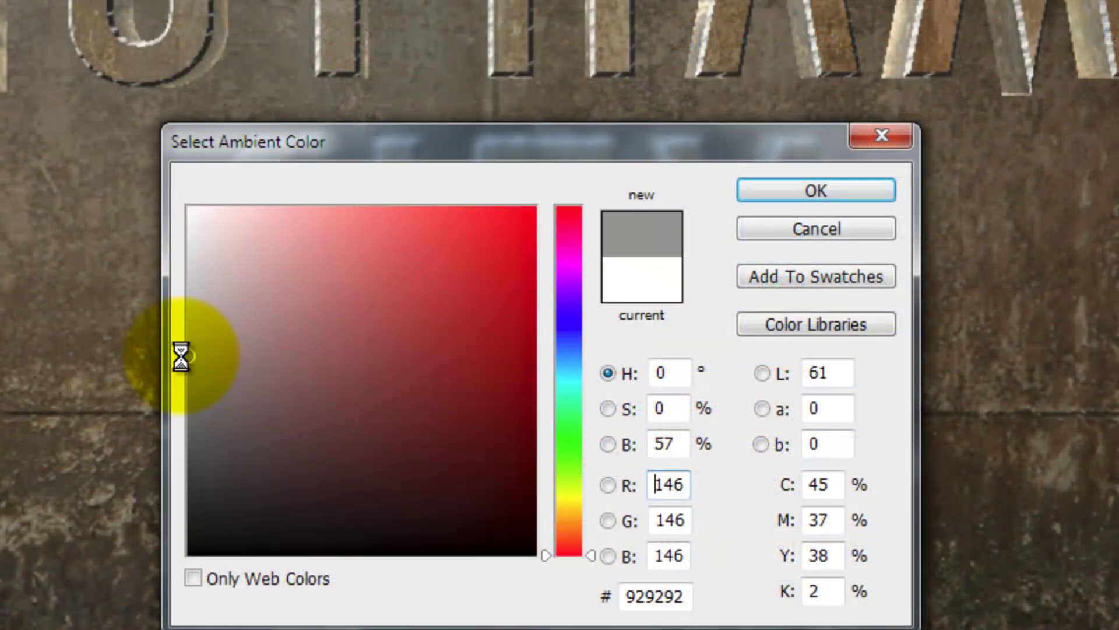
left_click_drag(180, 357, 173, 336)
left_click(865, 197)
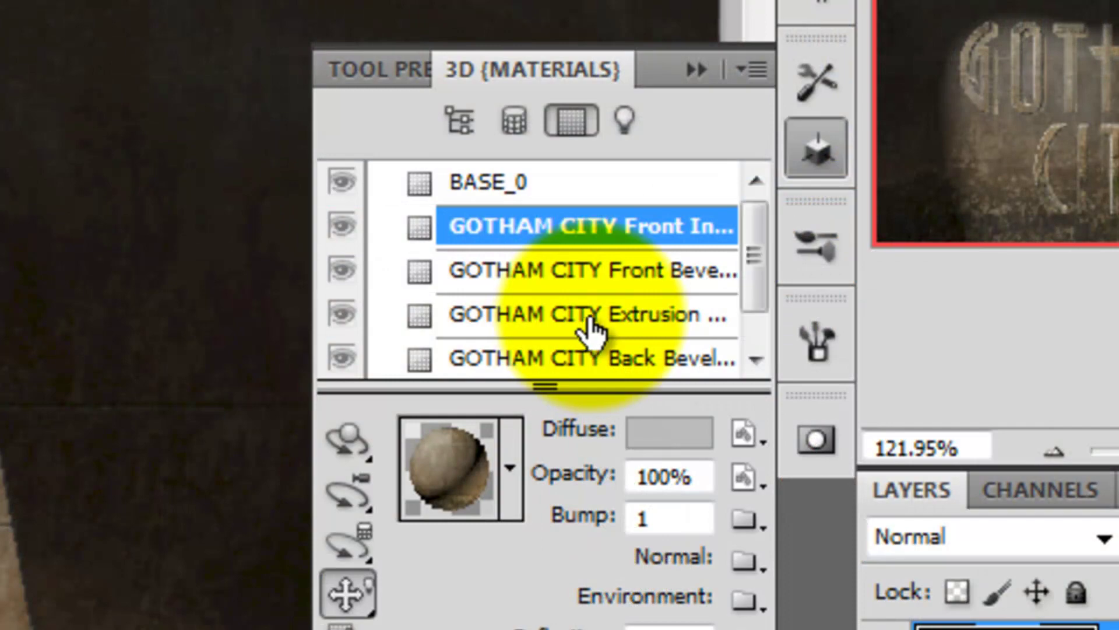
Set the Extrusion material's ambient colour to 666666 grey.
left_click(589, 324)
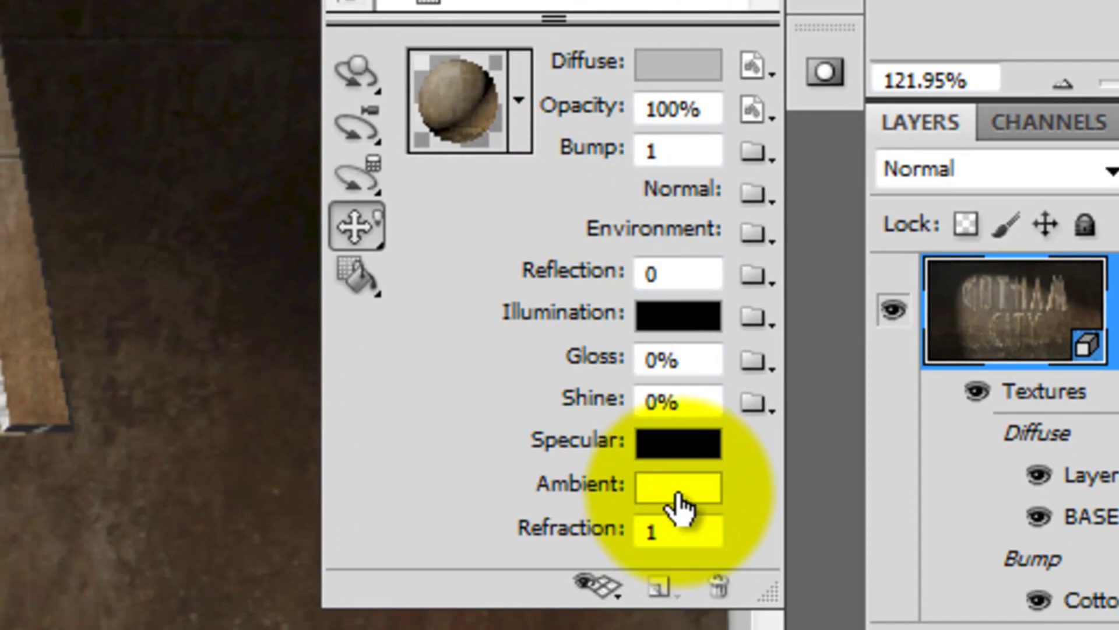
left_click(679, 496)
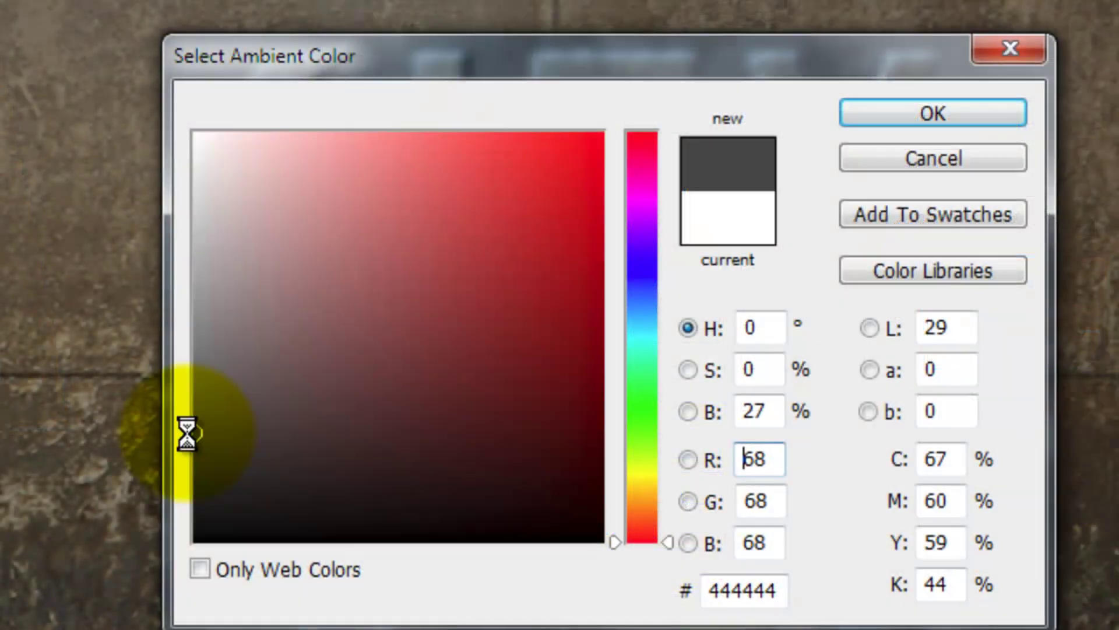
left_click_drag(187, 430, 189, 372)
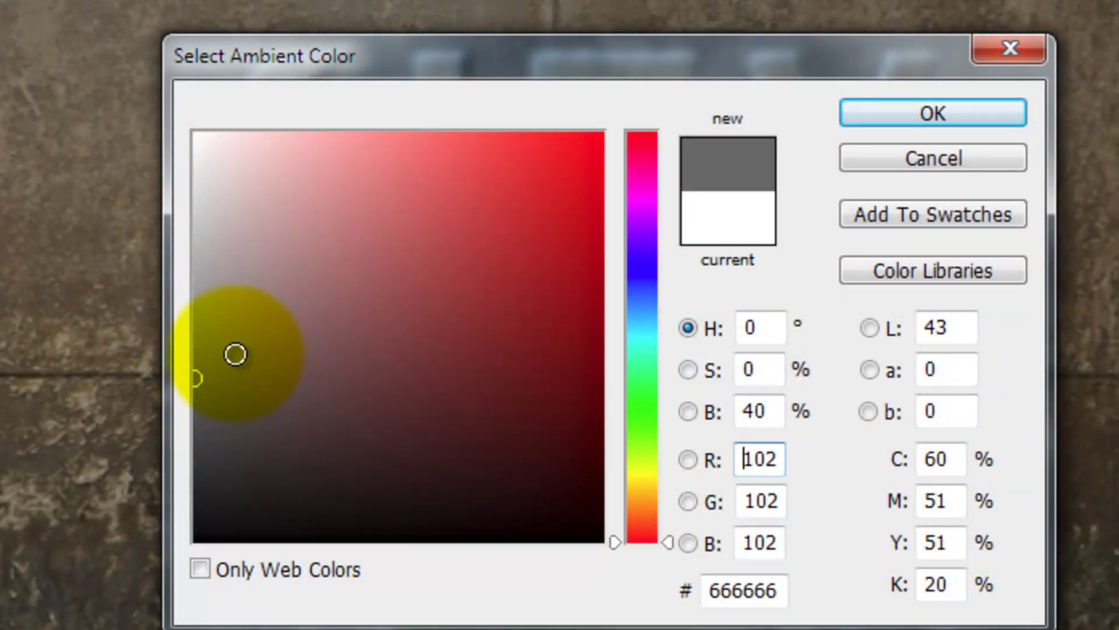
left_click(971, 114)
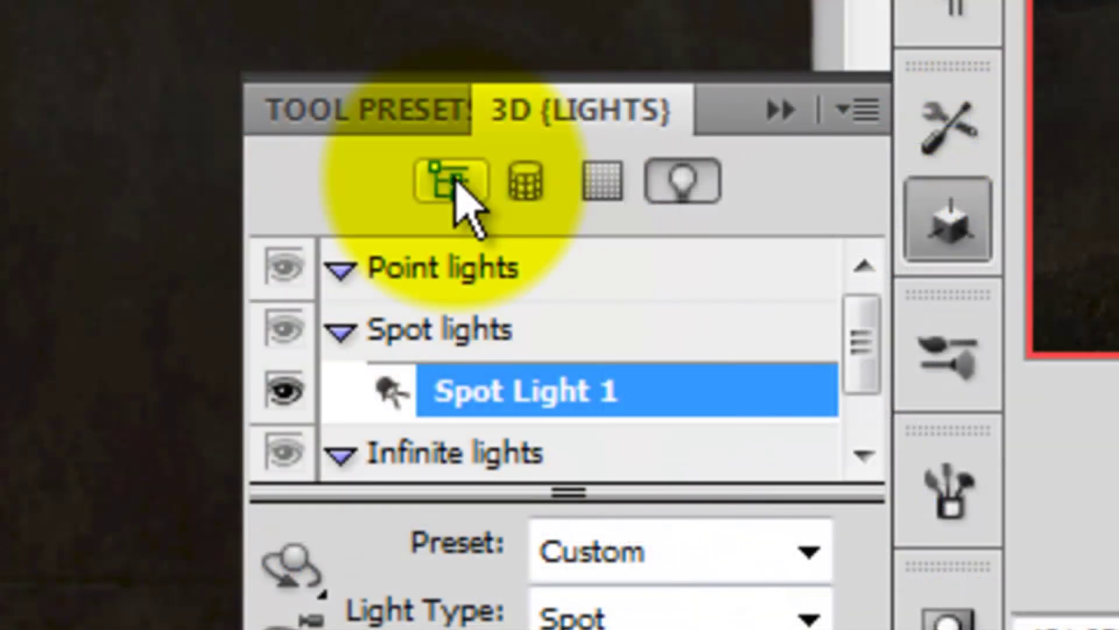
Preview the scene's shadows at Ray Traced Draft quality, then return to Interactive (Painting).
left_click(451, 181)
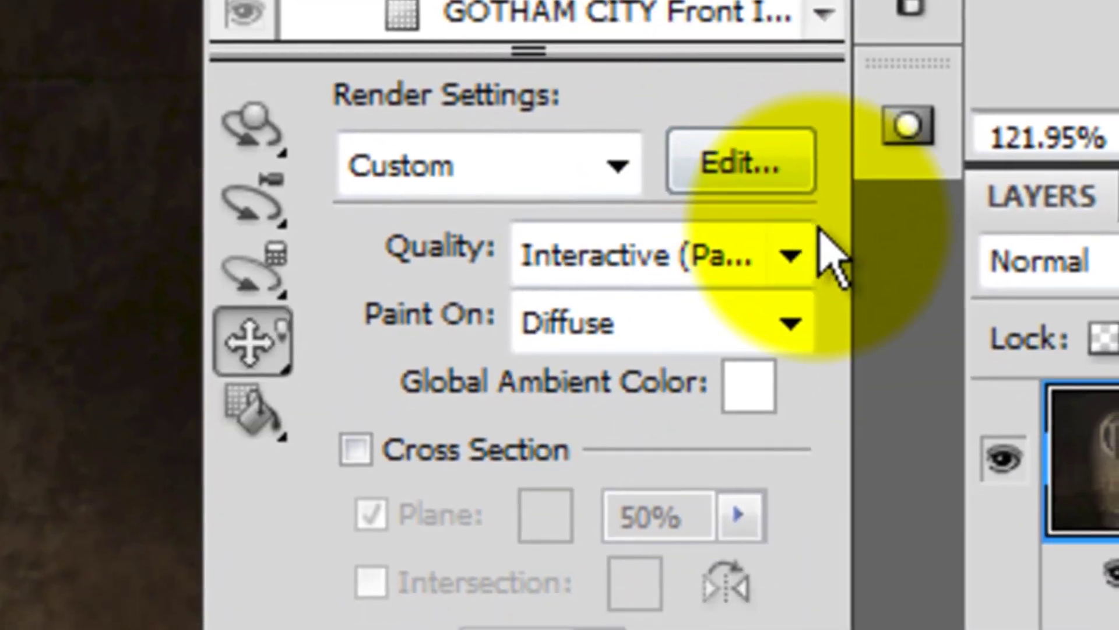
left_click(789, 255)
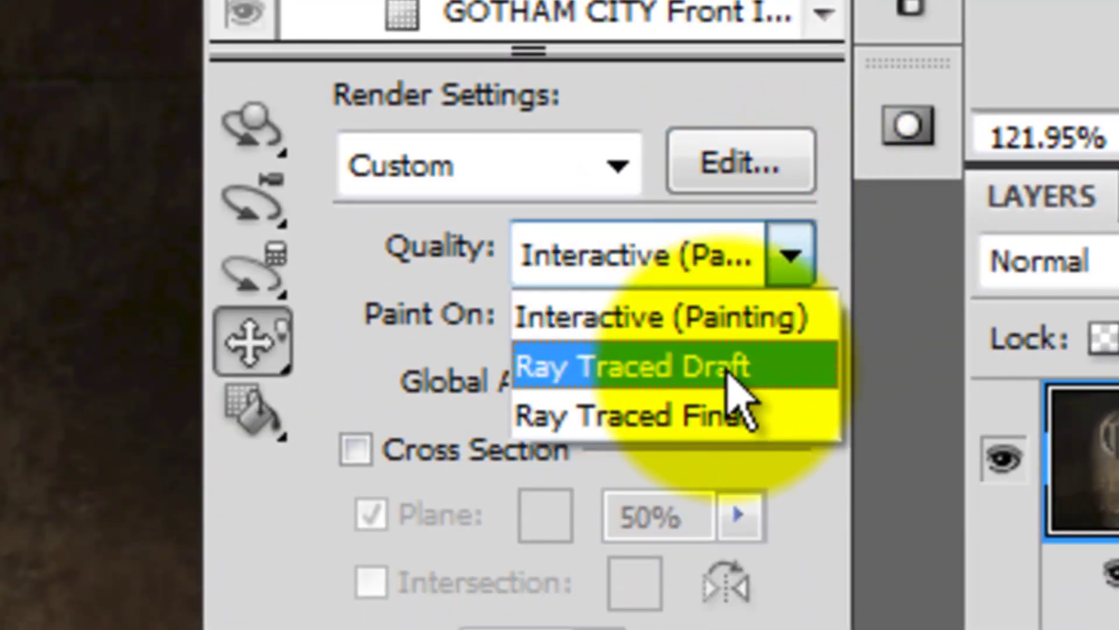
left_click(728, 367)
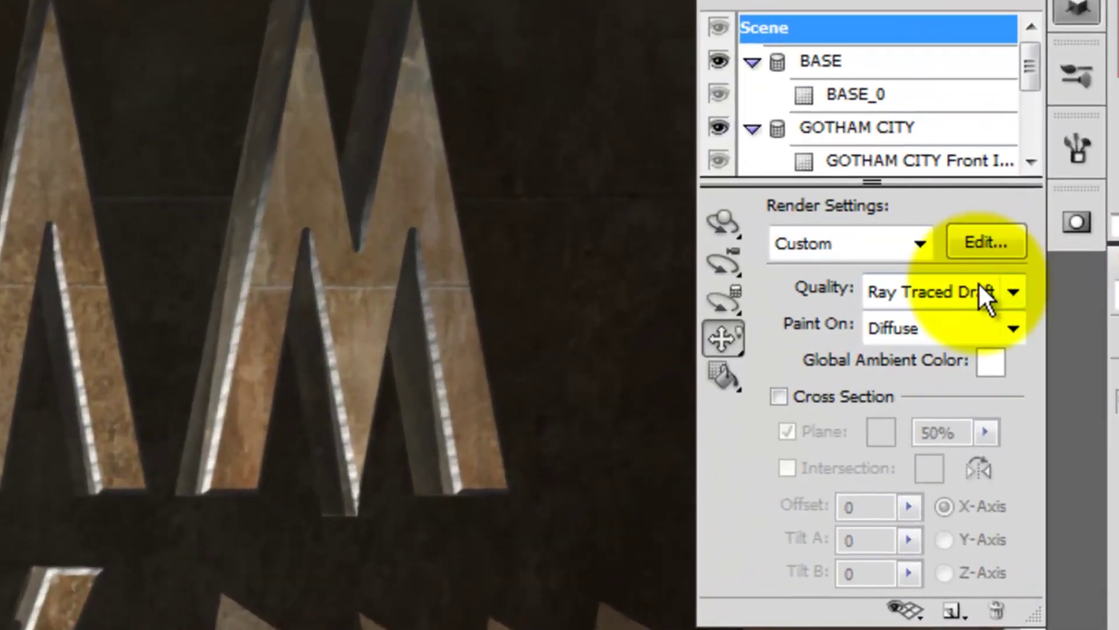
left_click(929, 249)
left_click(938, 324)
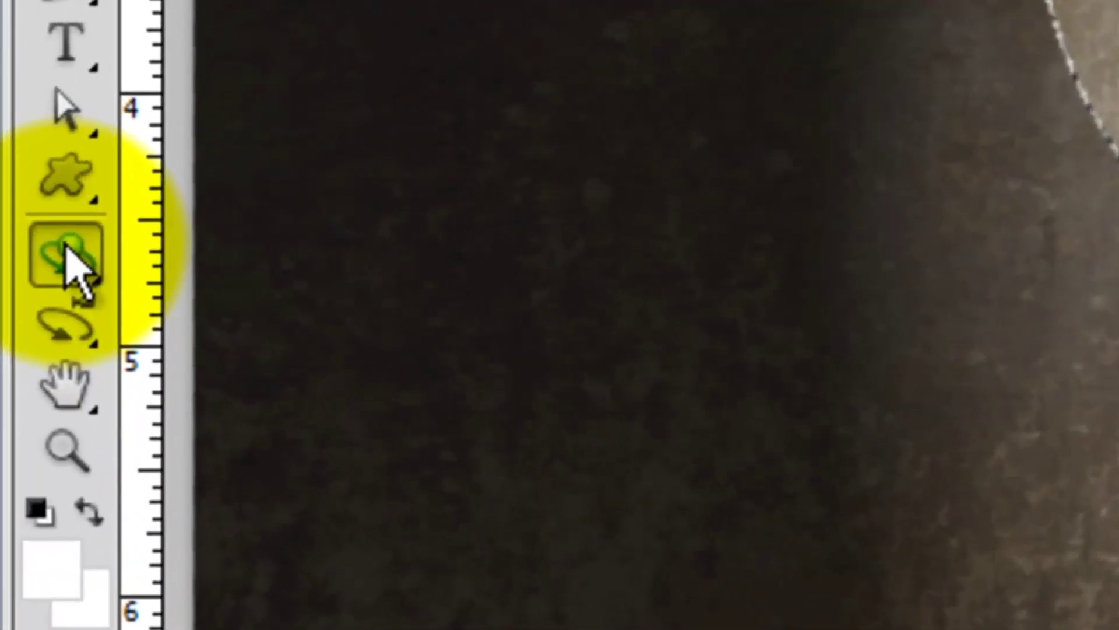
Tilt the GOTHAM CITY sign back in perspective with the 3D Object Rotate Tool.
left_click(76, 268)
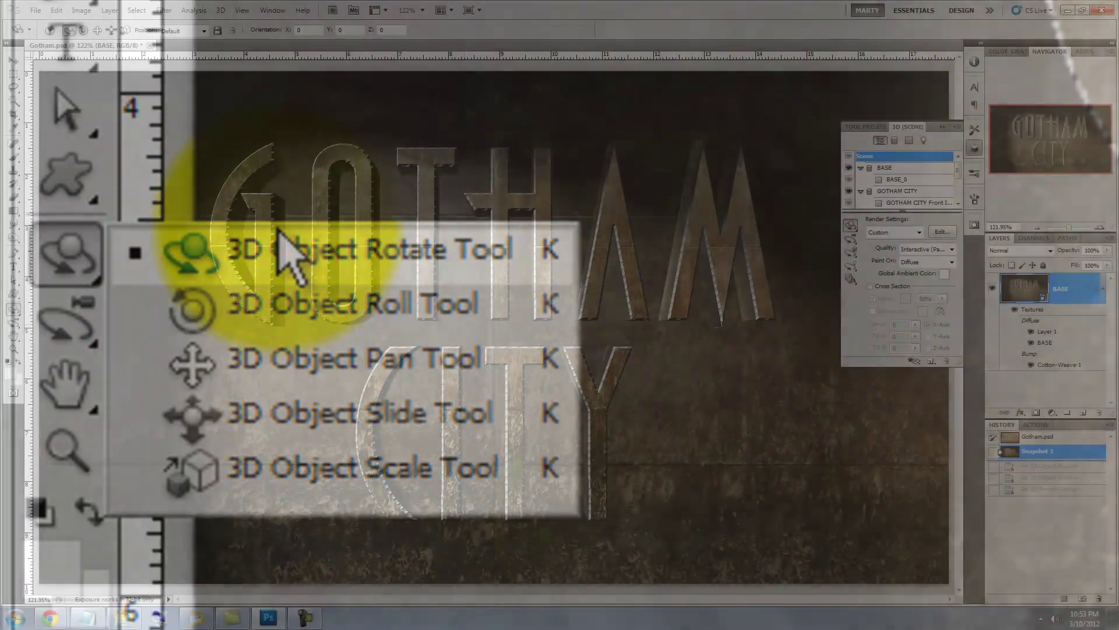
left_click(286, 251)
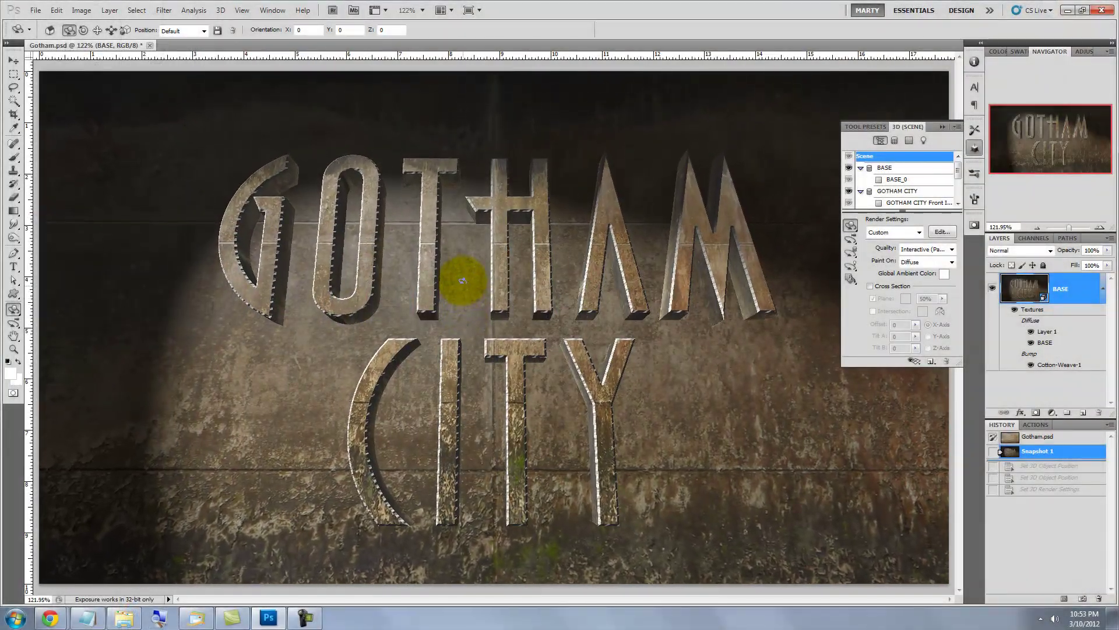
left_click_drag(463, 280, 338, 280)
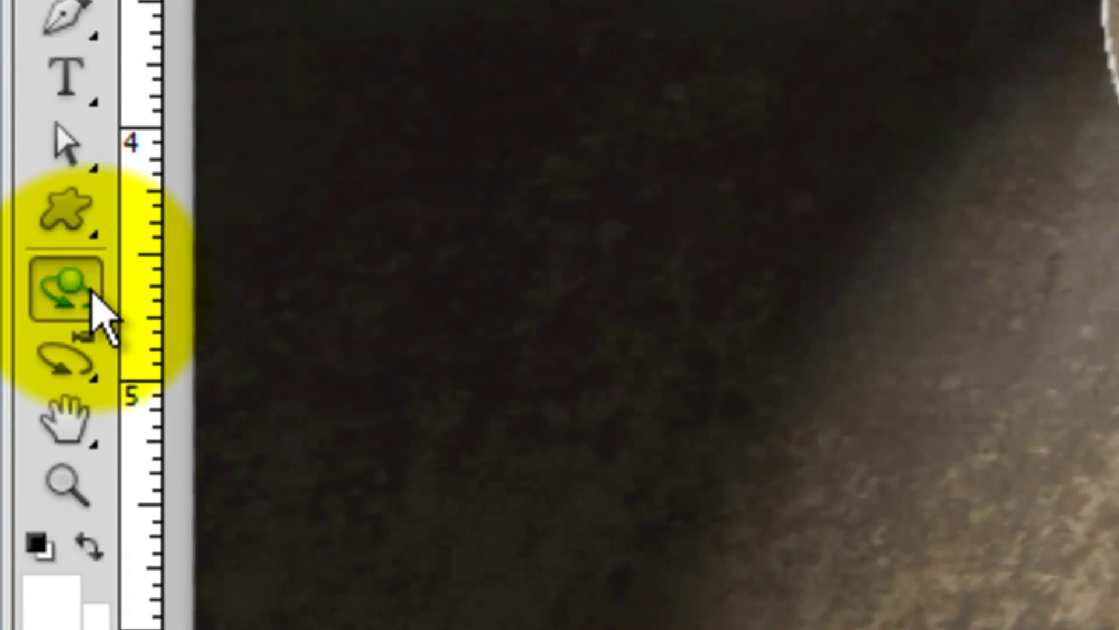
Raise the sign slightly higher on the wall with the 3D Object Pan Tool.
left_click(93, 303)
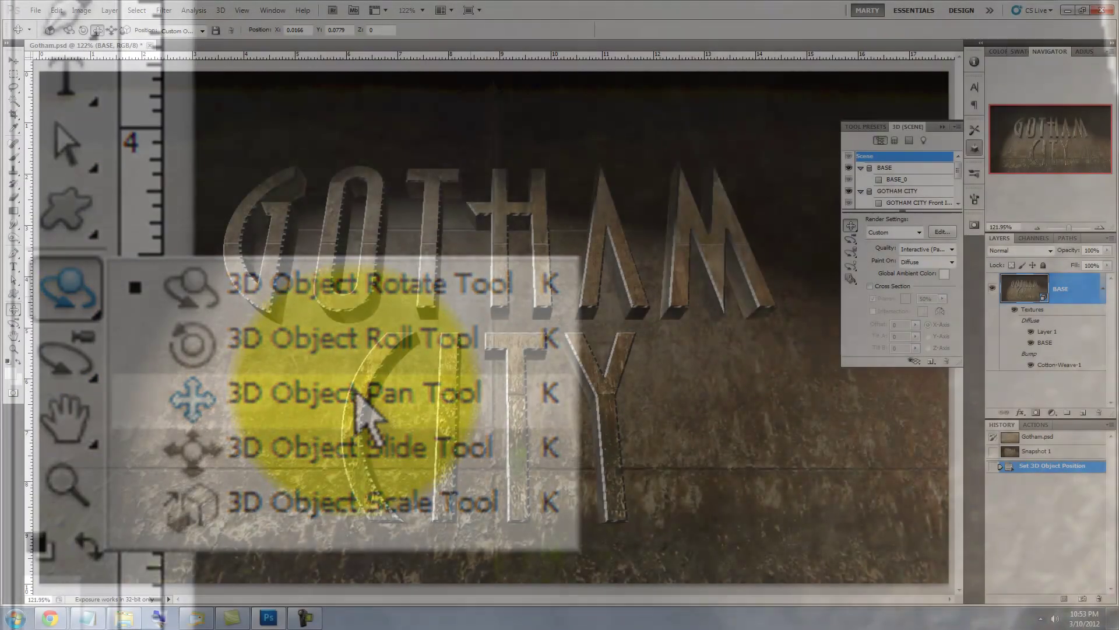
left_click(361, 408)
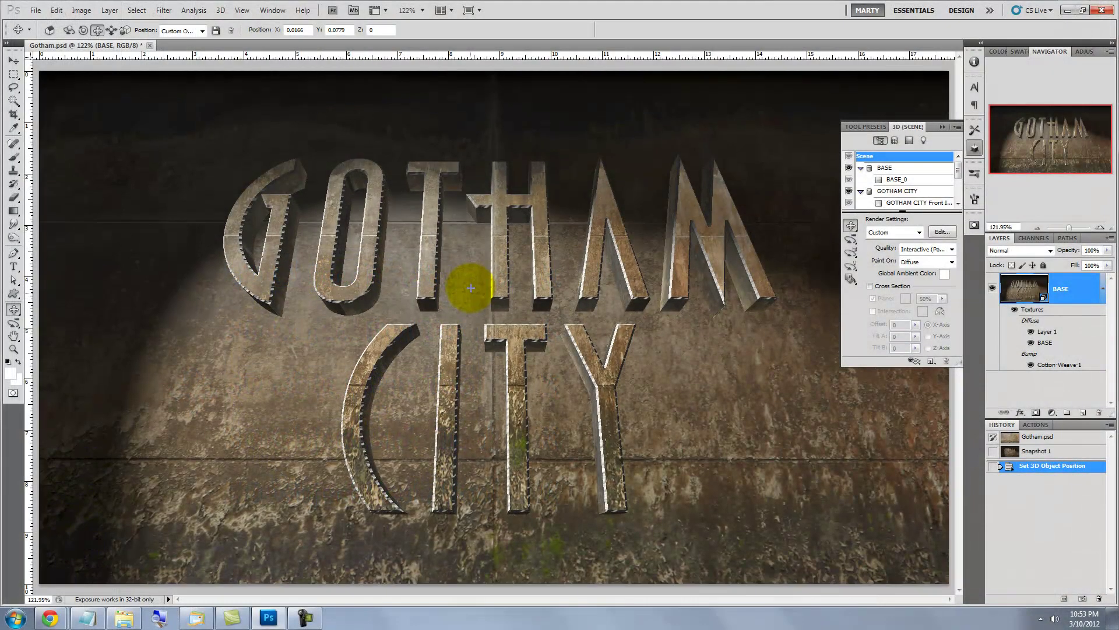
left_click_drag(470, 287, 471, 275)
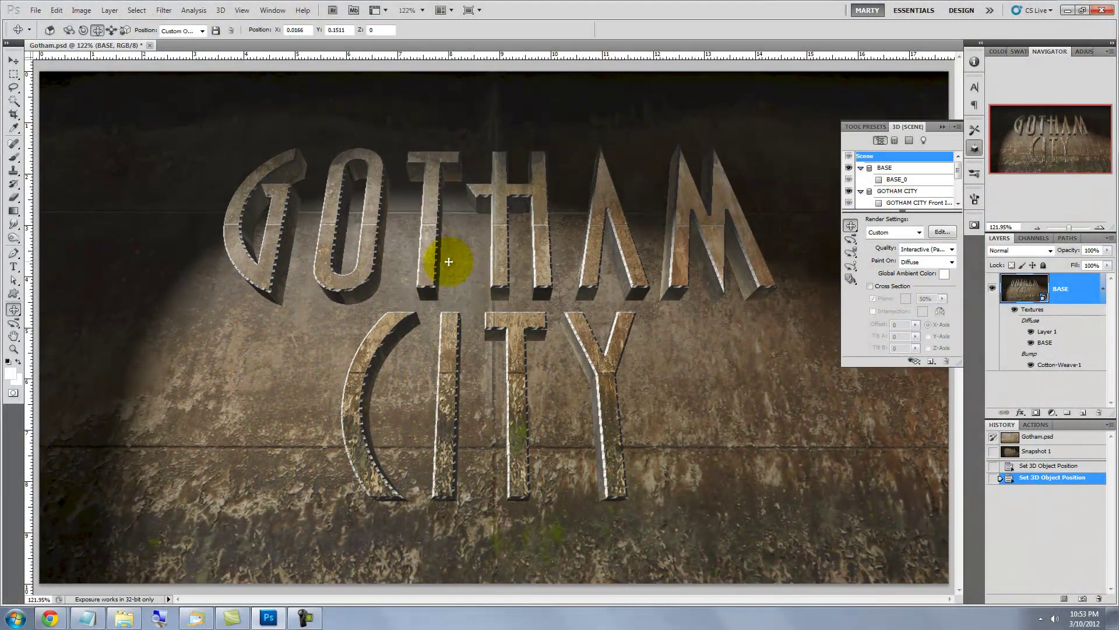
Hide the canvas overlays and render the GOTHAM CITY scene at Ray Traced Final quality.
key("ctrl+h")
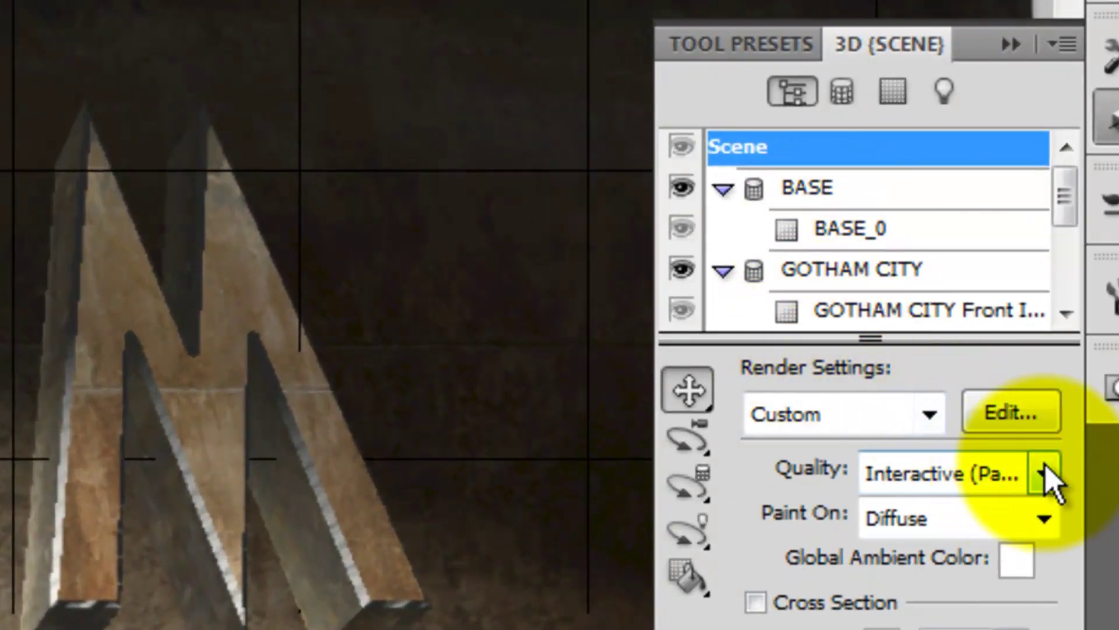
left_click(1045, 473)
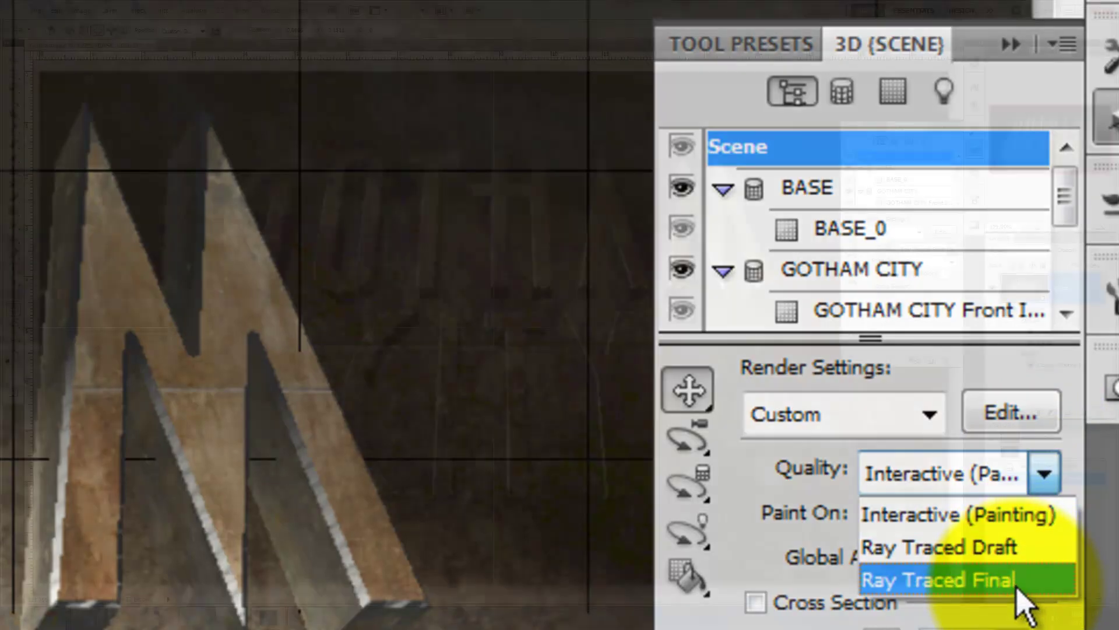
left_click(1017, 583)
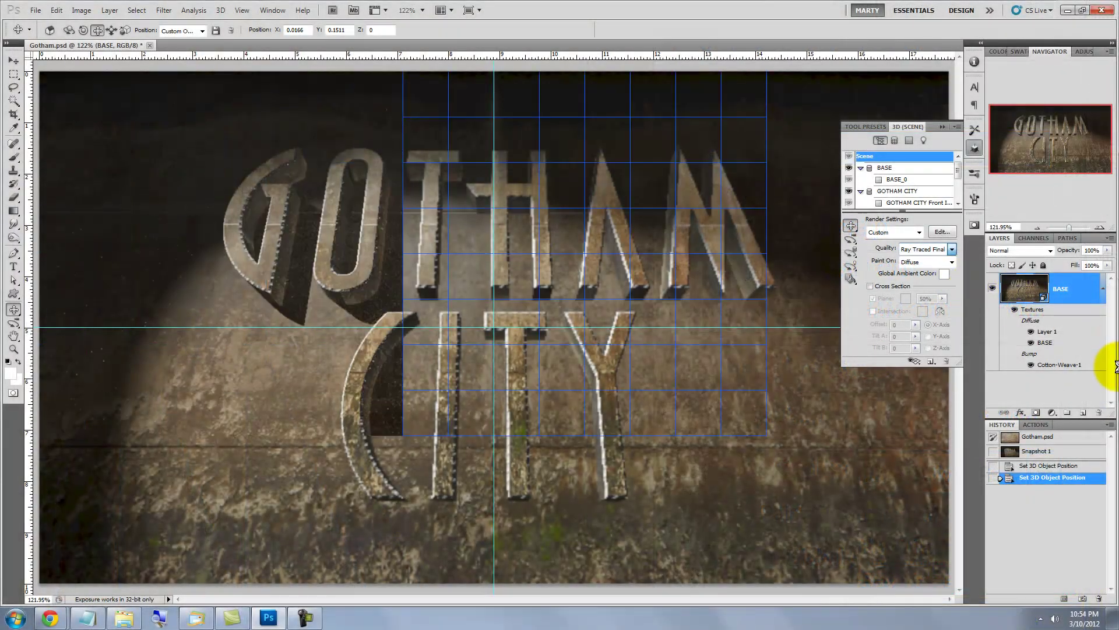